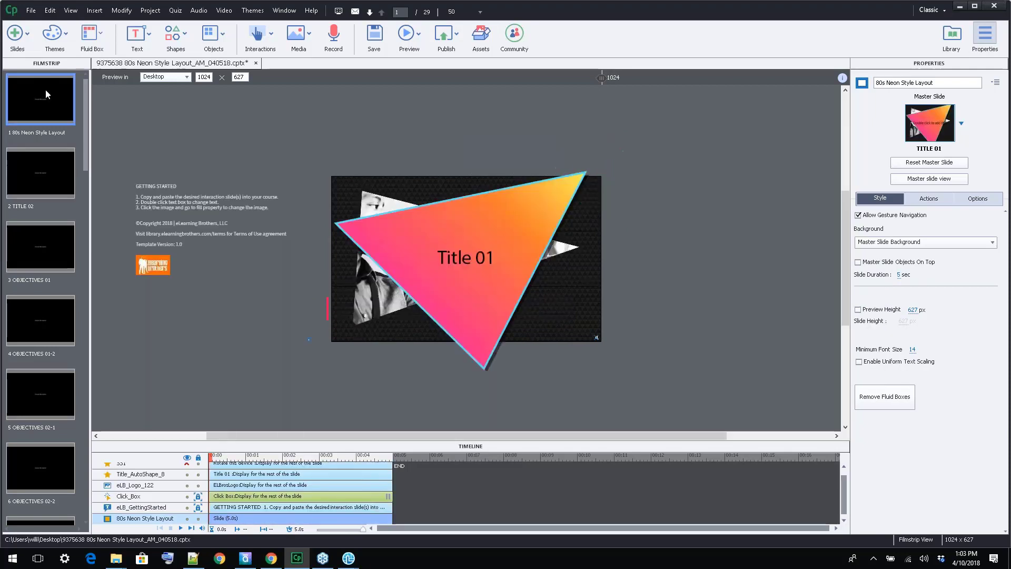
Look through the template's slides, examining the Text Entry 01 slide and the two Content + Media slides at the end
scroll(31, 173, down, 15)
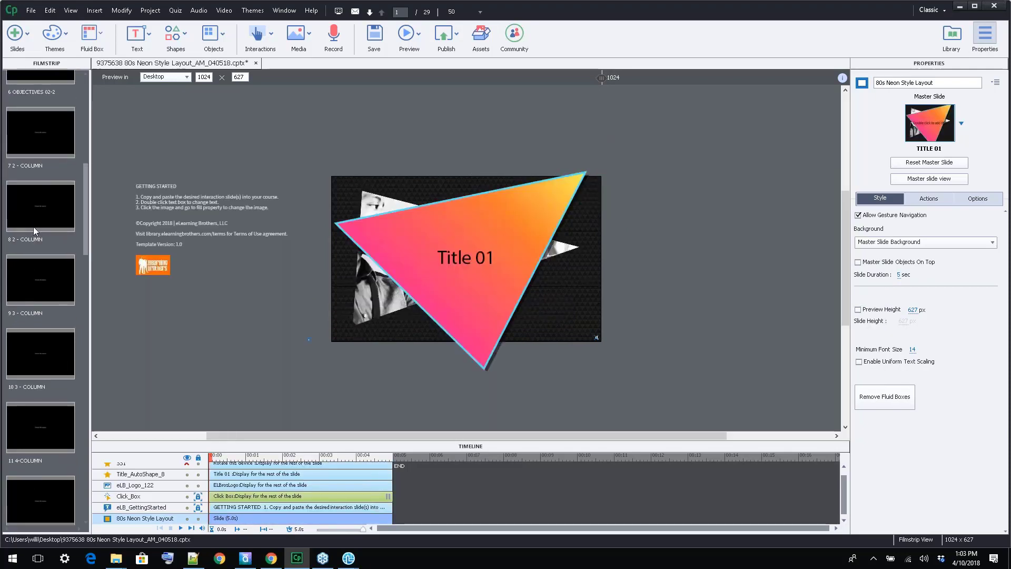
scroll(38, 238, down, 3)
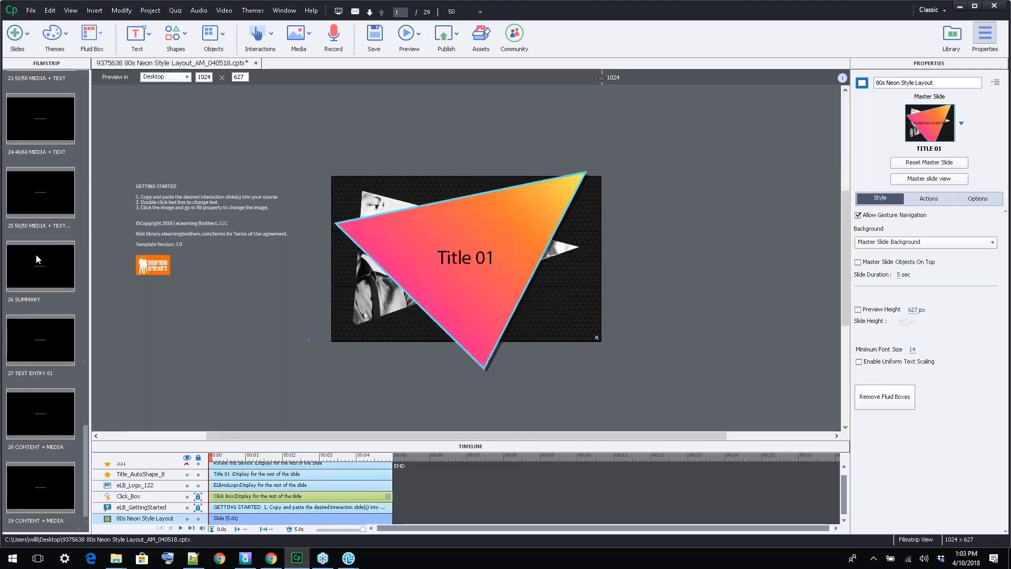
click(42, 343)
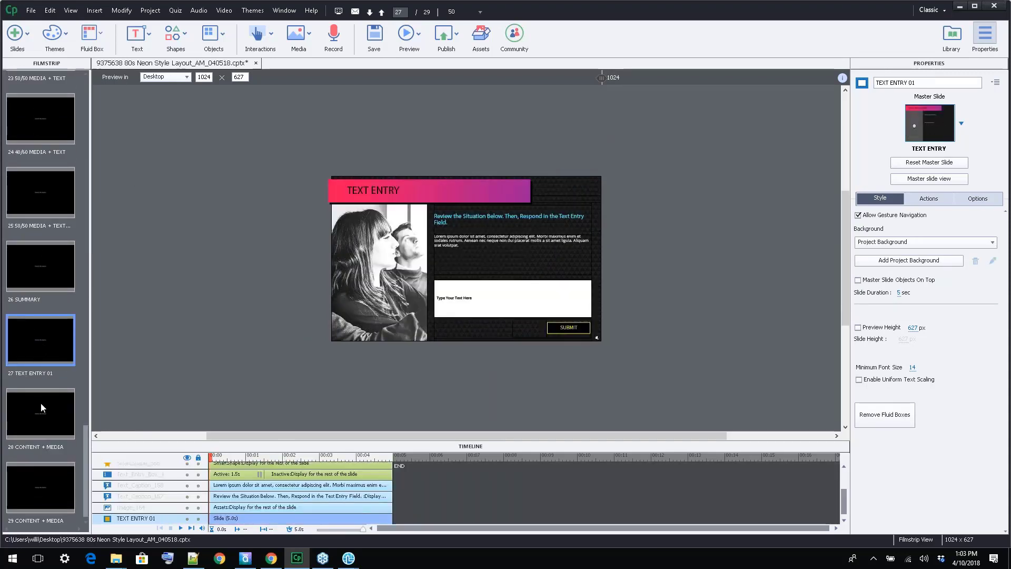
click(46, 429)
click(26, 479)
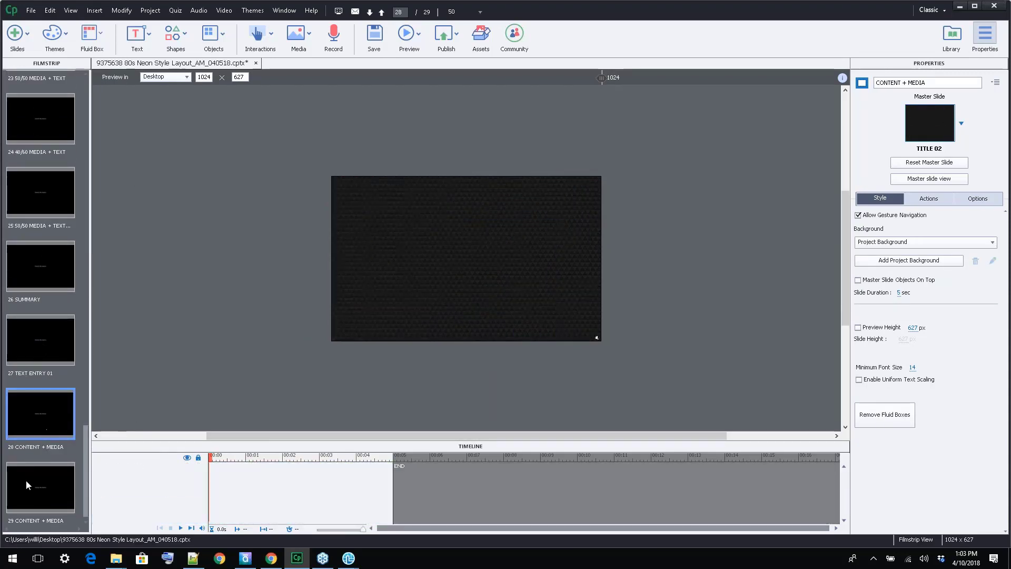
click(30, 403)
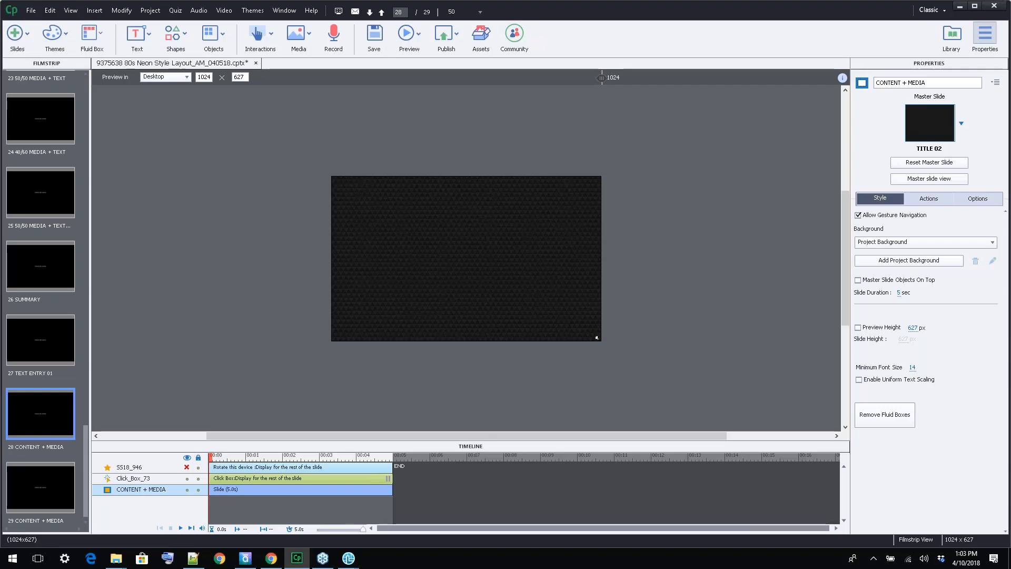
click(482, 224)
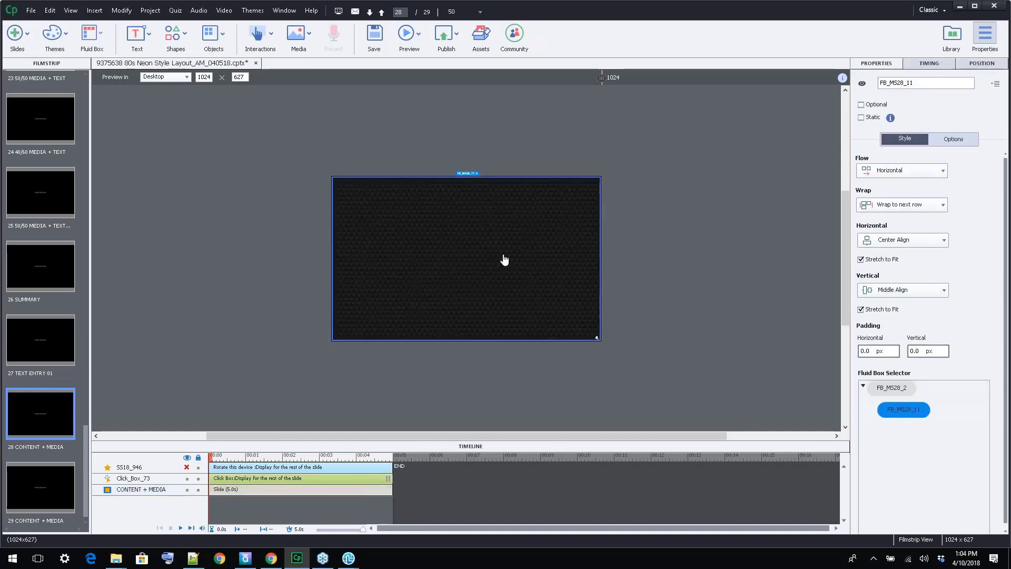
click(677, 205)
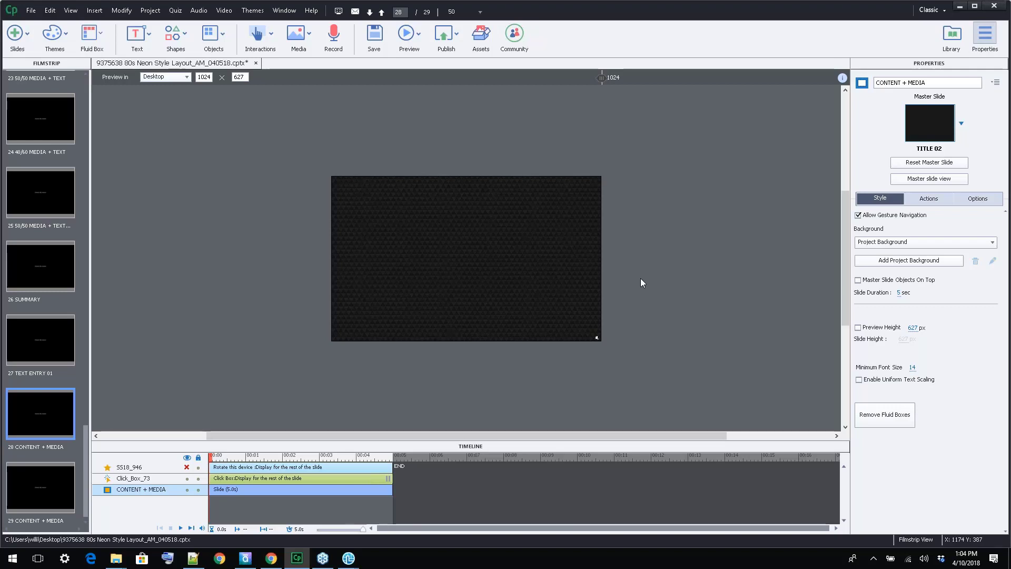
click(49, 482)
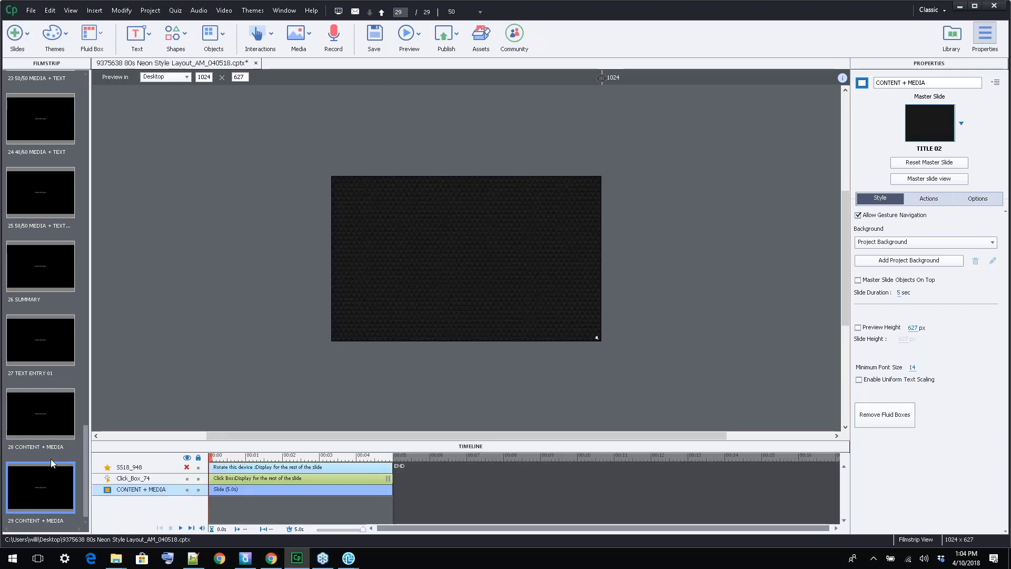
click(46, 432)
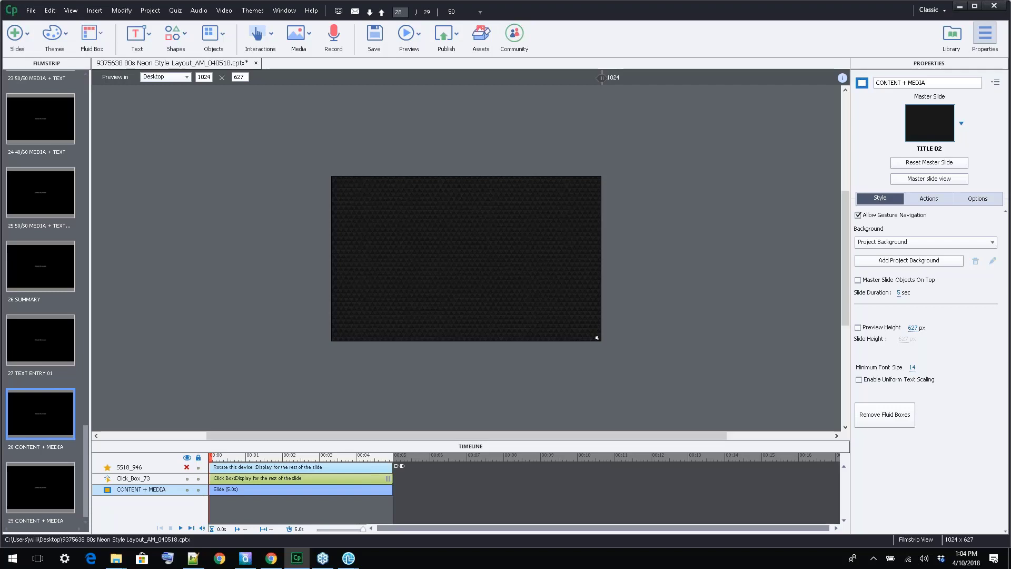
scroll(40, 300, up, 20)
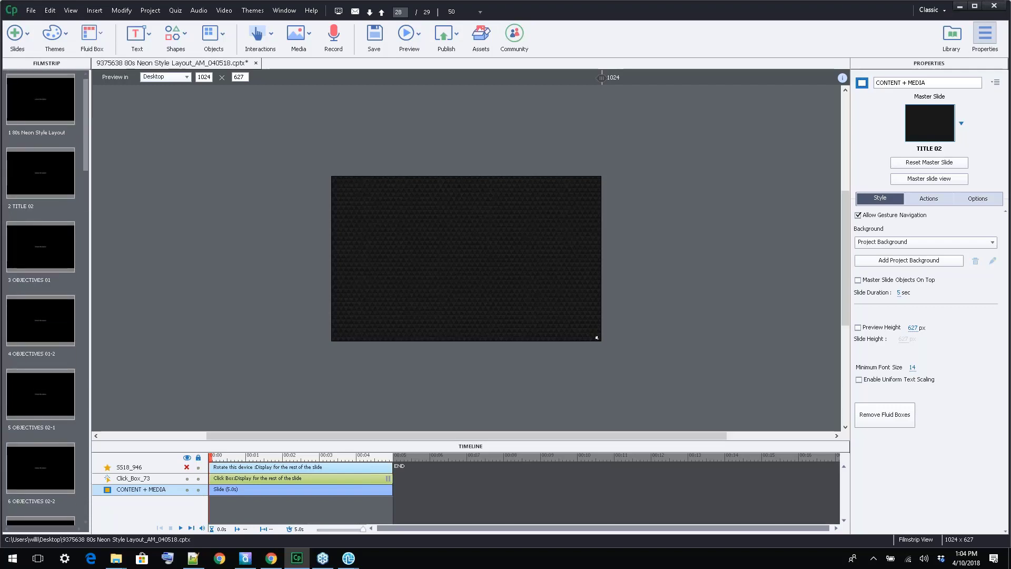
scroll(44, 427, down, 20)
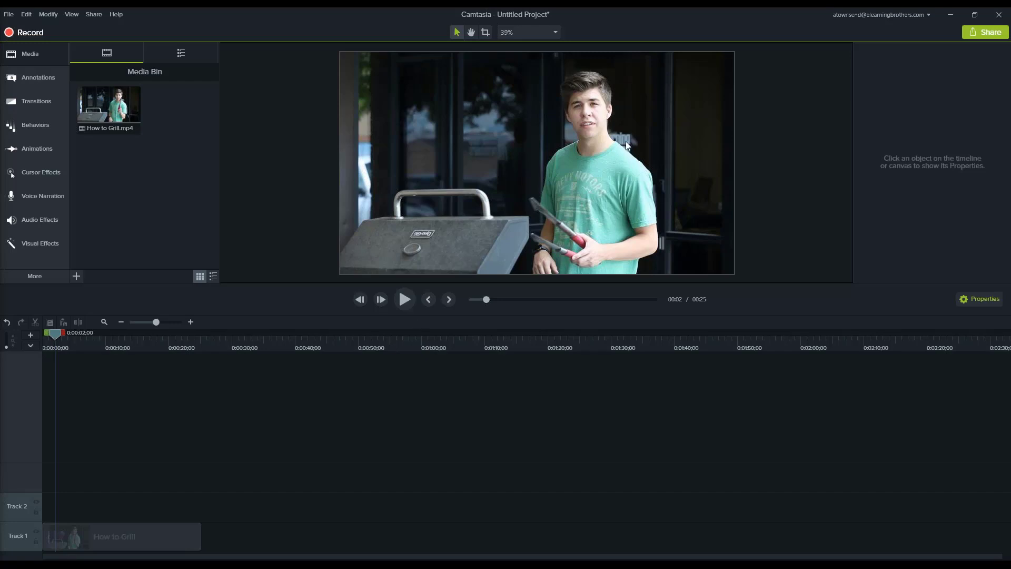
In Camtasia, move the playhead to 0:00:01;12 and preview the Pulse - Lower Thirds 1 library asset
click(52, 344)
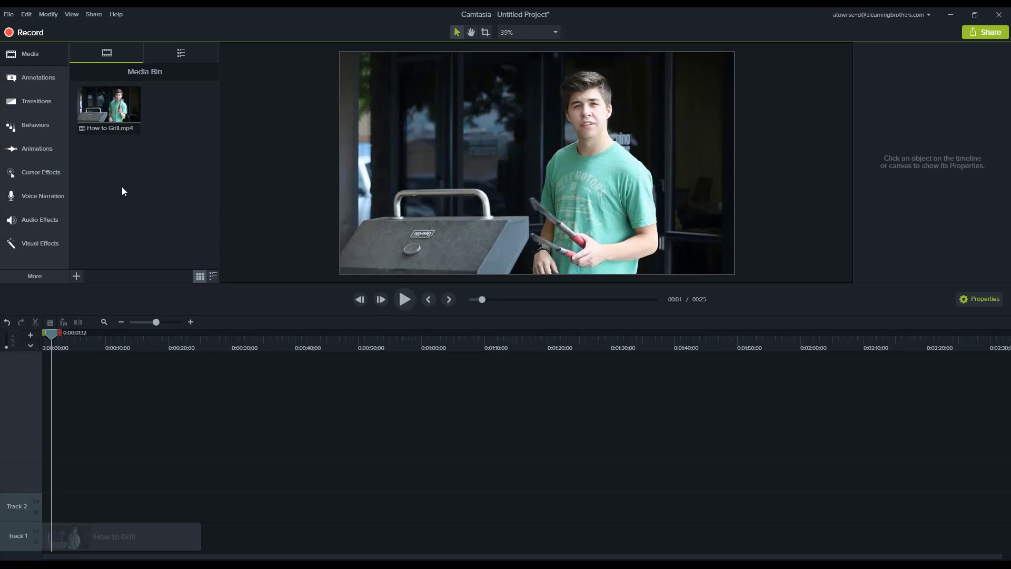
click(178, 54)
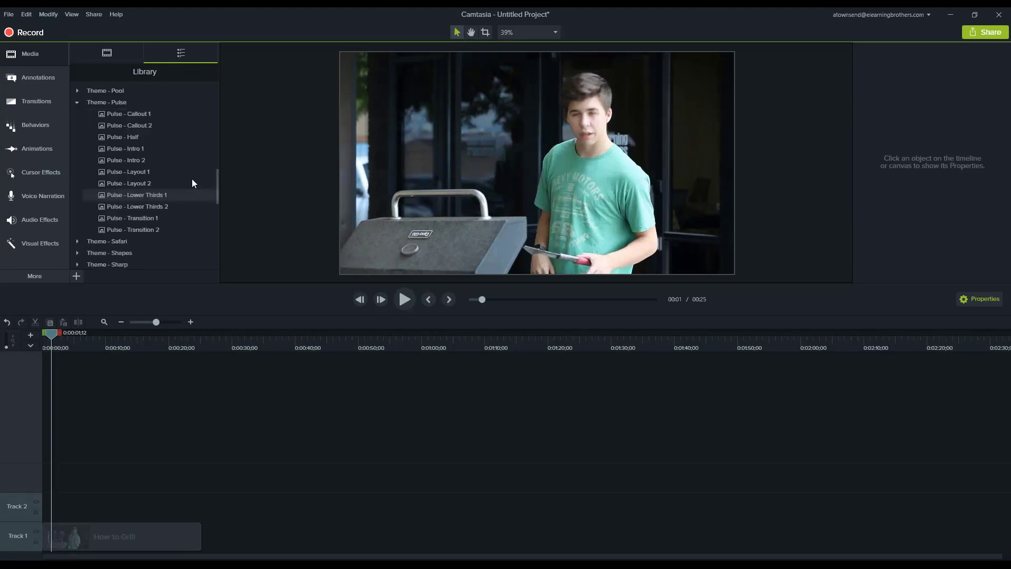
drag(217, 191, 209, 189)
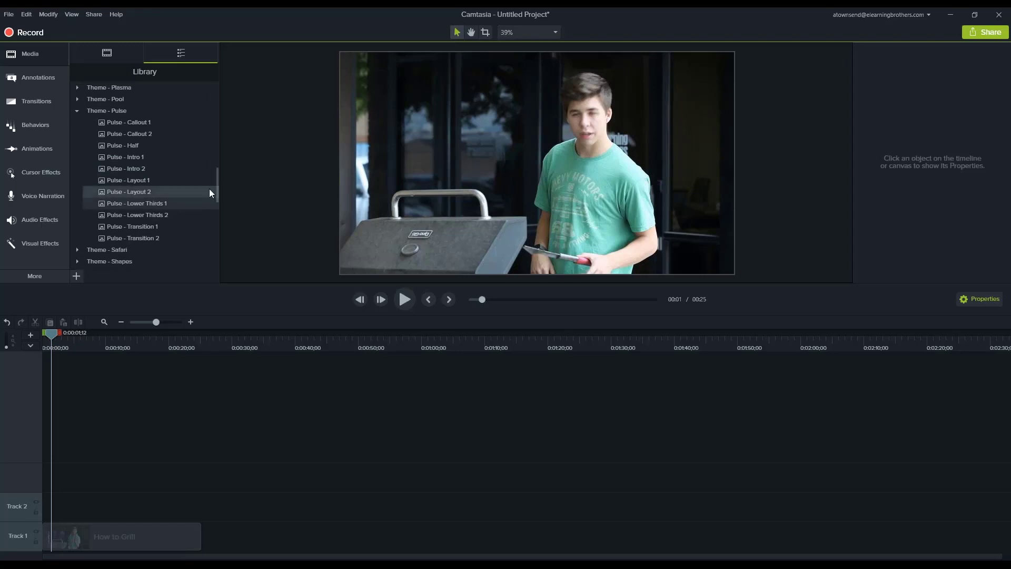
double_click(137, 203)
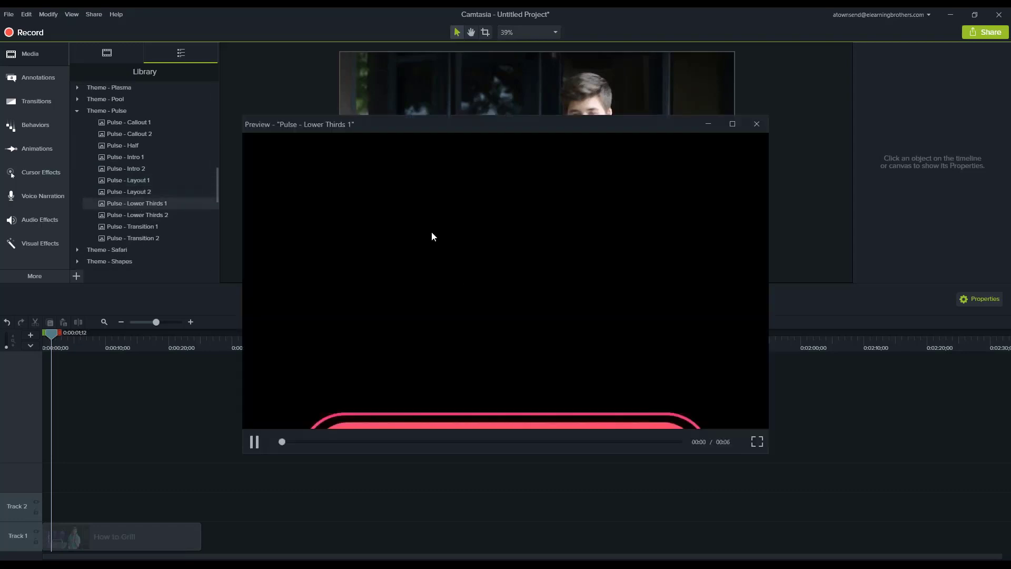
click(254, 443)
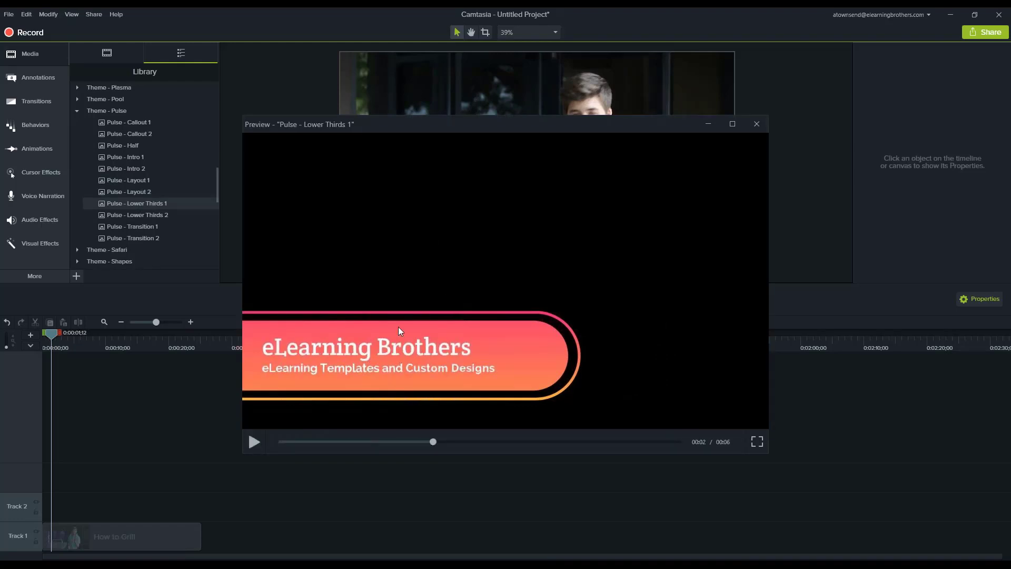
click(757, 124)
Add Pulse - Lower Thirds 1 to Track 2 above the How to Grill clip and move the playhead to 0:00:05;02
drag(125, 204, 76, 503)
click(62, 343)
drag(72, 340, 75, 340)
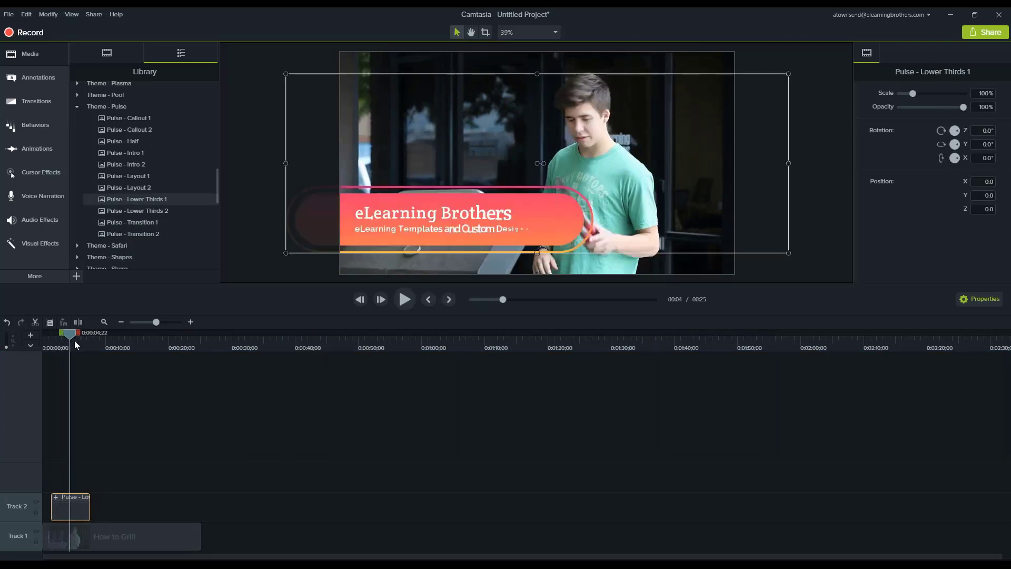
Replace the lower third's main title text with the presenter's first name
double_click(419, 215)
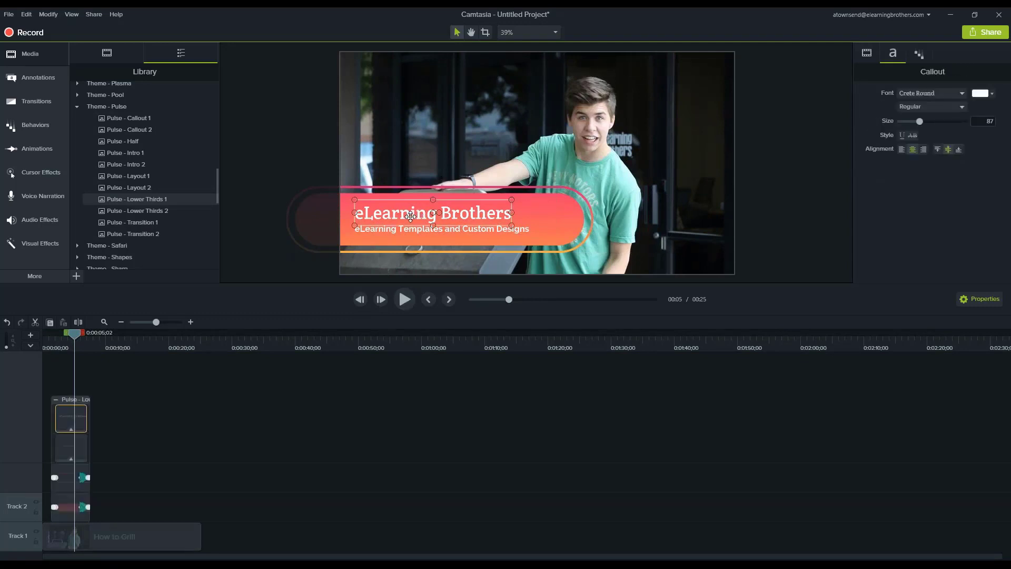
double_click(407, 215)
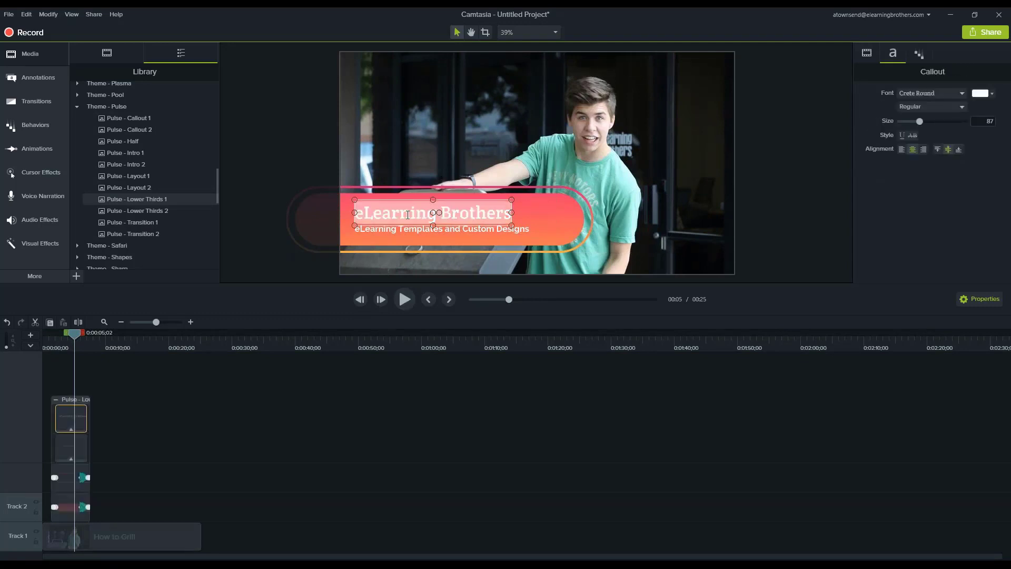
text(Taylor)
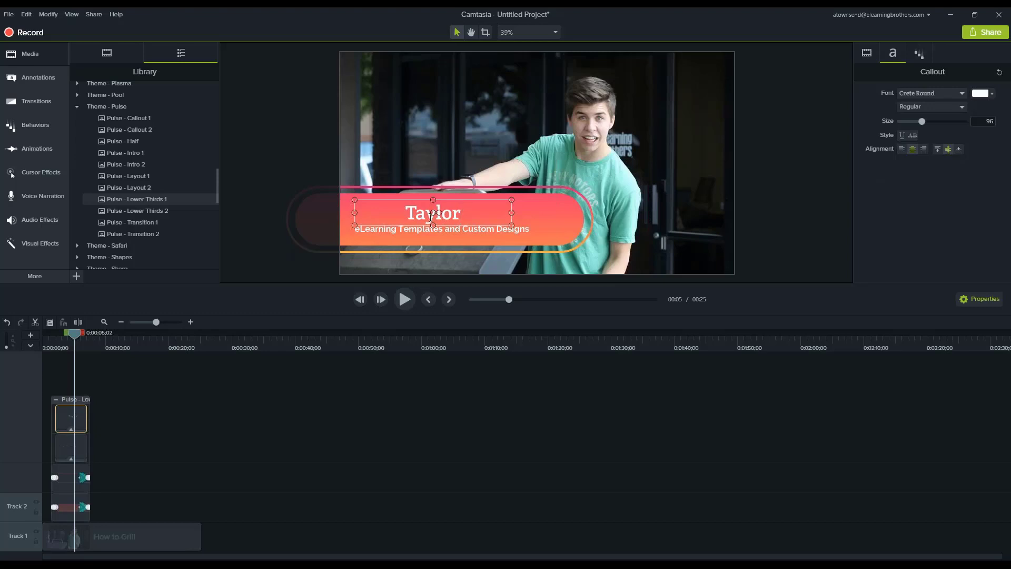
Change the font of the entire name title to the sans-serif typeface beginning with "Op"
key(shift+Left)
key(shift+Left)
key(shift+Left)
key(shift+Left)
key(shift+Left)
key(shift+Left)
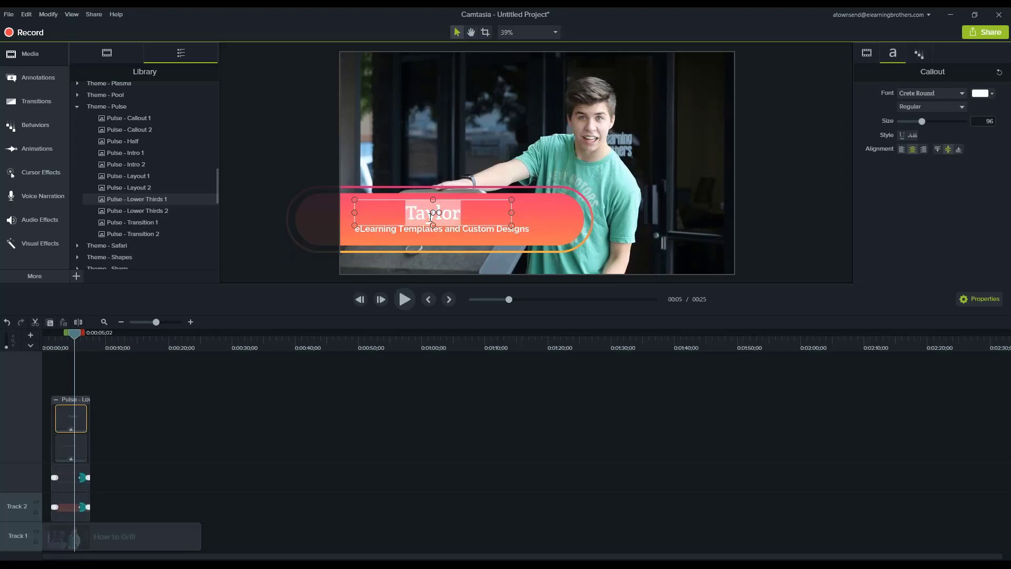
click(960, 96)
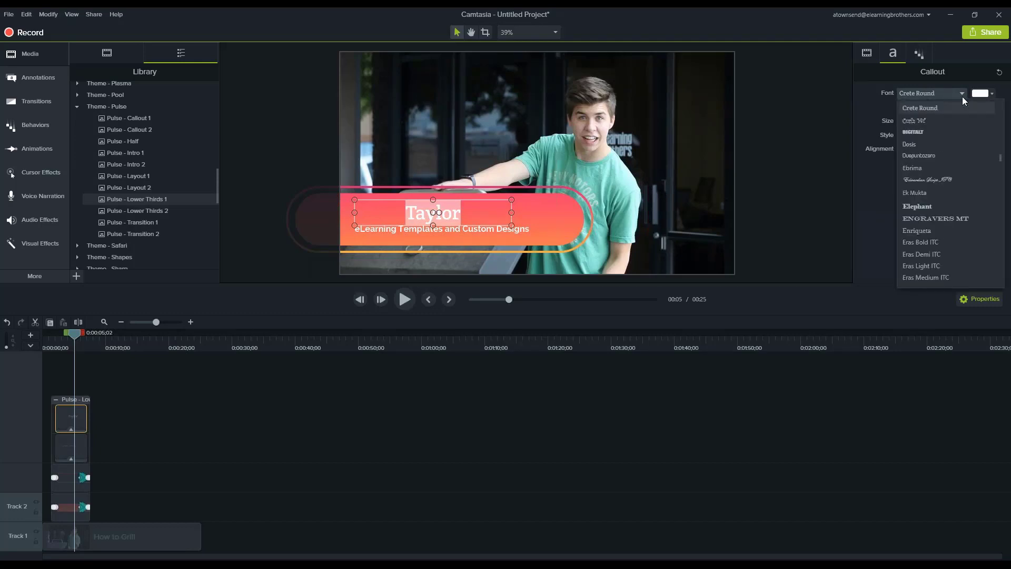
text(op)
key(Return)
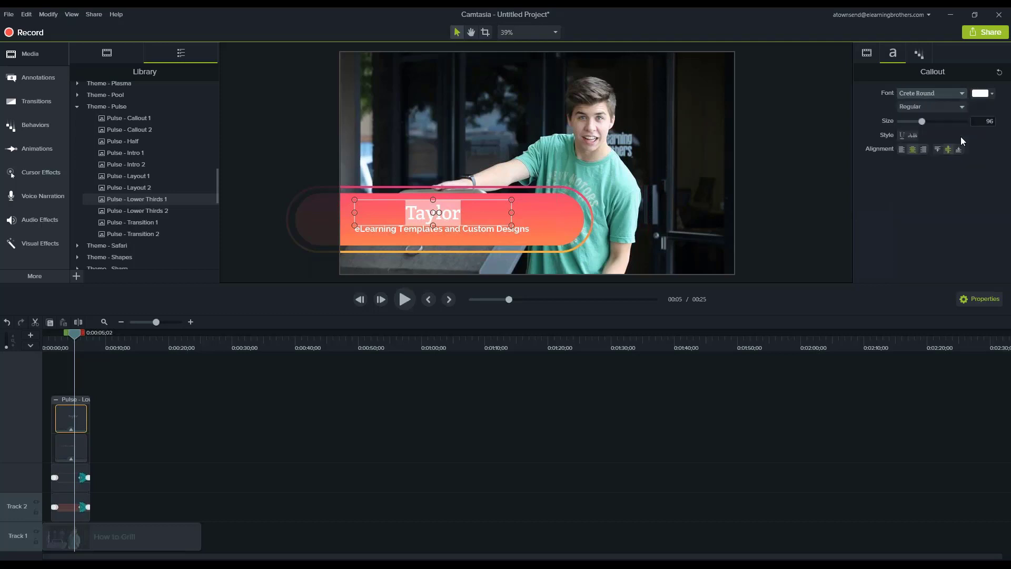
Change the font of the lower third's "eLearning Templates and Custom Designs" subtitle to Permanent Marker
double_click(384, 229)
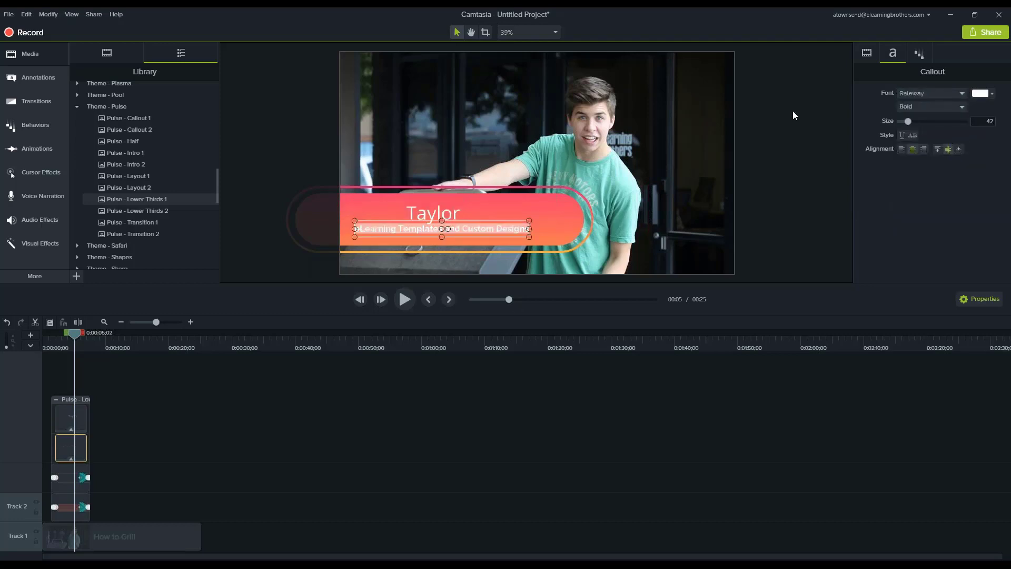
click(919, 94)
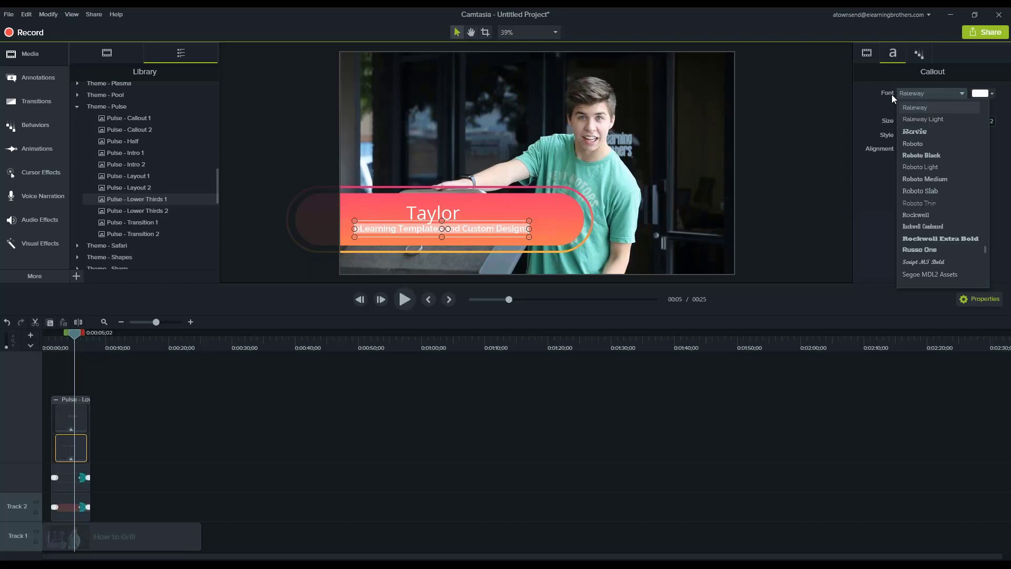
text(ope)
click(892, 95)
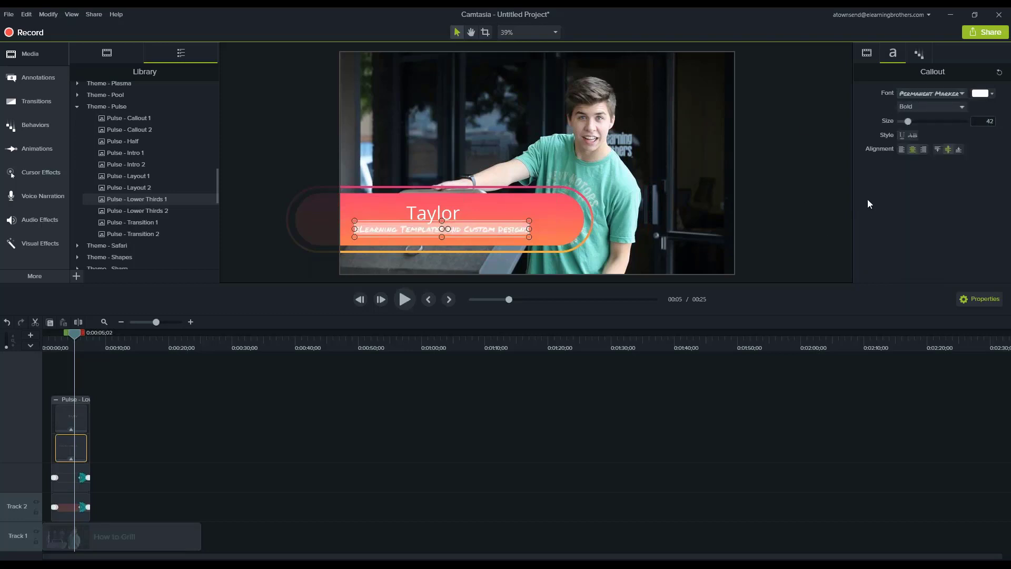
Deselect the subtitle and scrub the timeline back to 0:00:02;25 to check the lower third's text animation
click(753, 230)
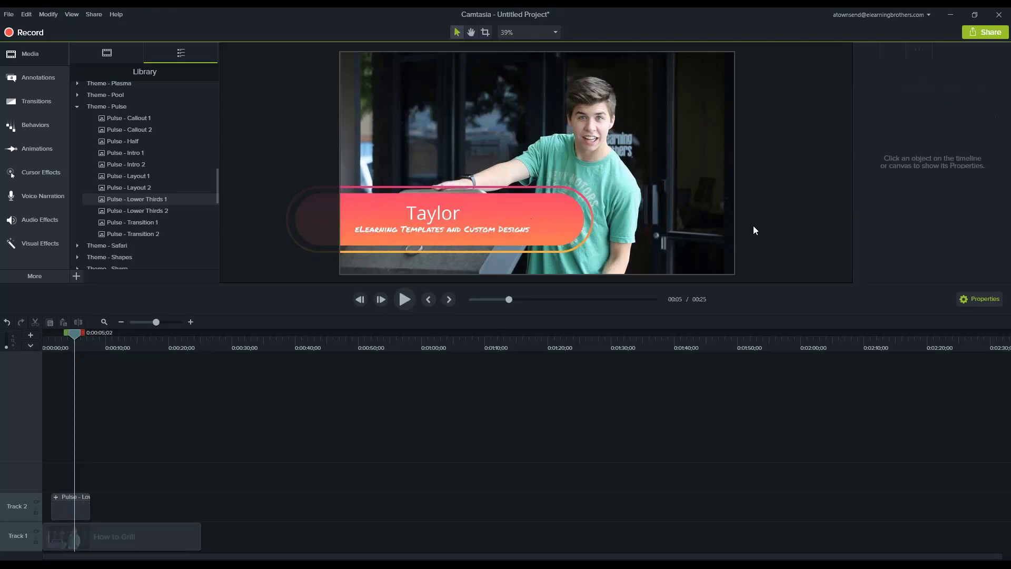
click(66, 345)
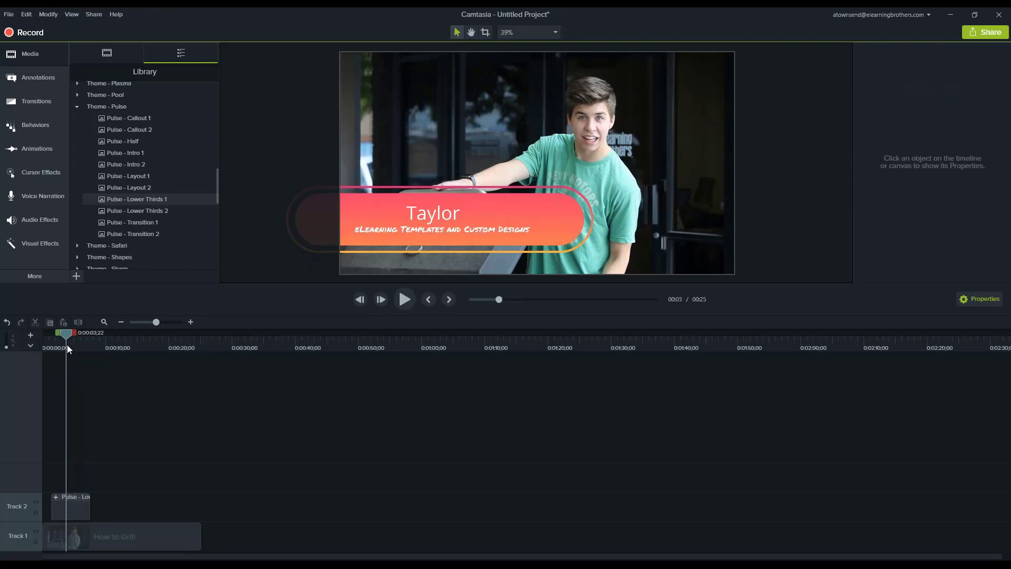
mouse_move(62, 344)
mouse_down()
mouse_move(109, 352)
mouse_move(121, 372)
mouse_move(60, 343)
mouse_up()
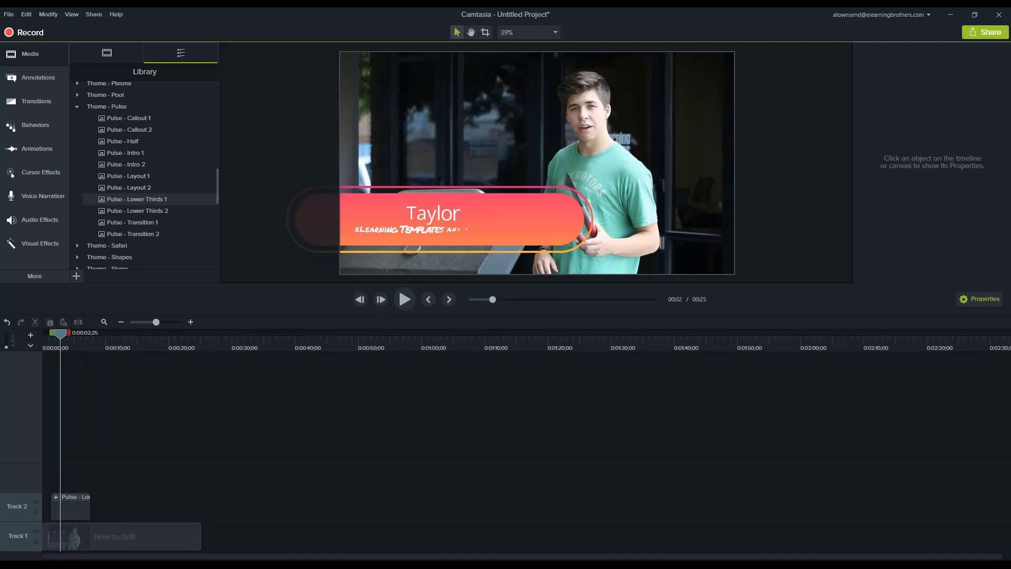
Start exporting the project to a local file using the custom production settings
click(981, 33)
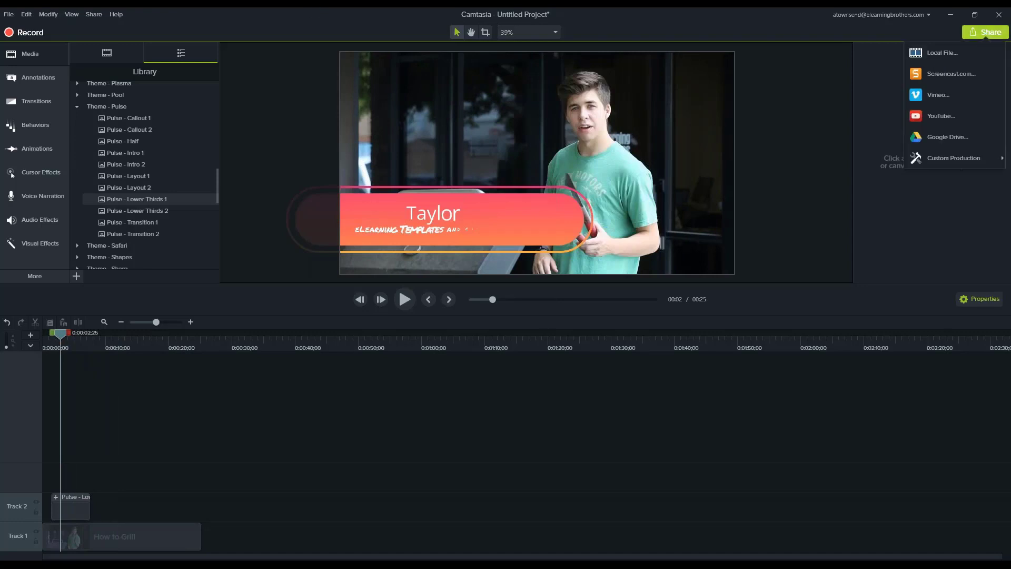
click(958, 52)
click(609, 197)
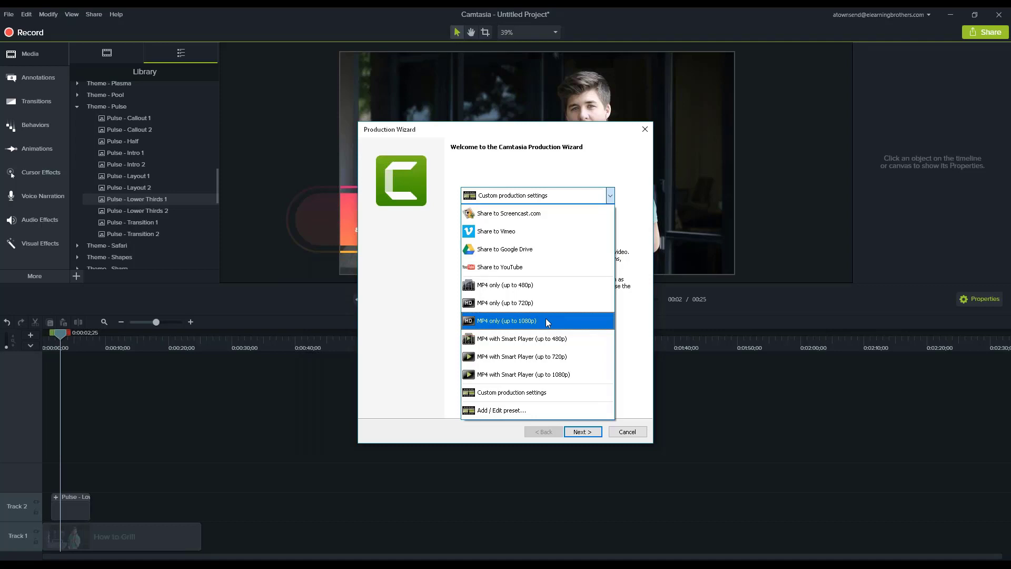
click(517, 394)
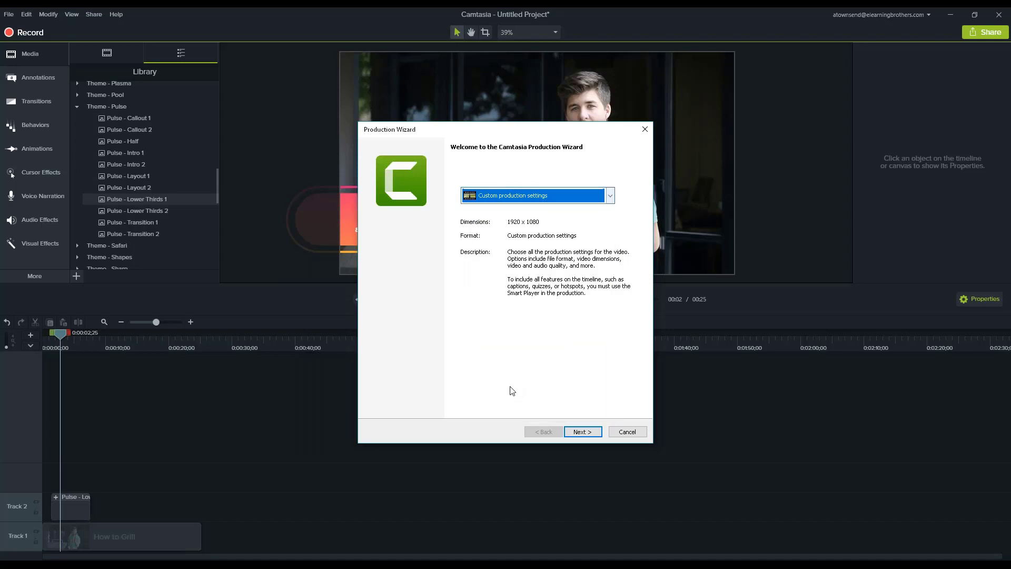
click(582, 432)
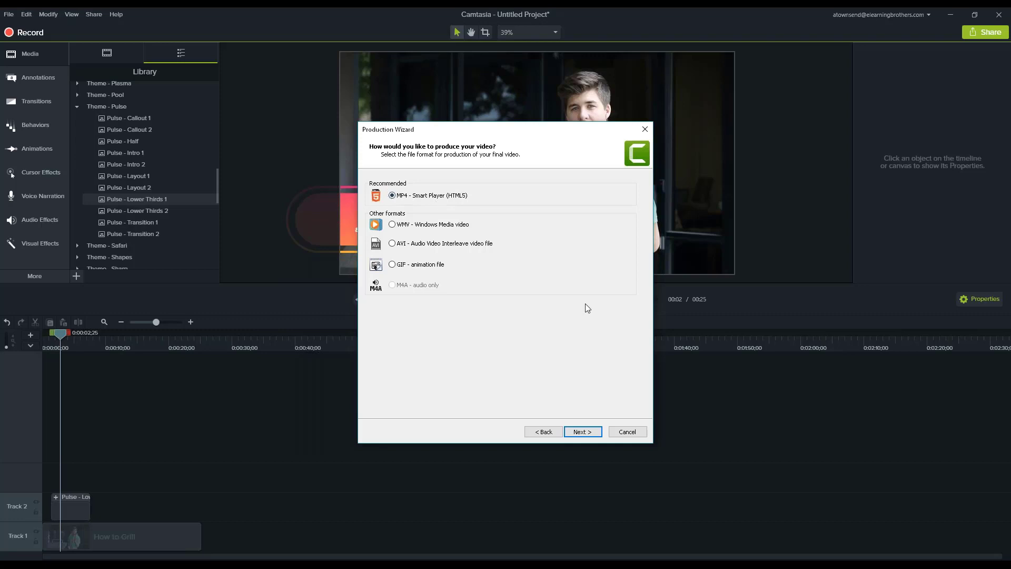
Accept MP4 - Smart Player (HTML5) as the output format and disable producing with a controller
click(582, 433)
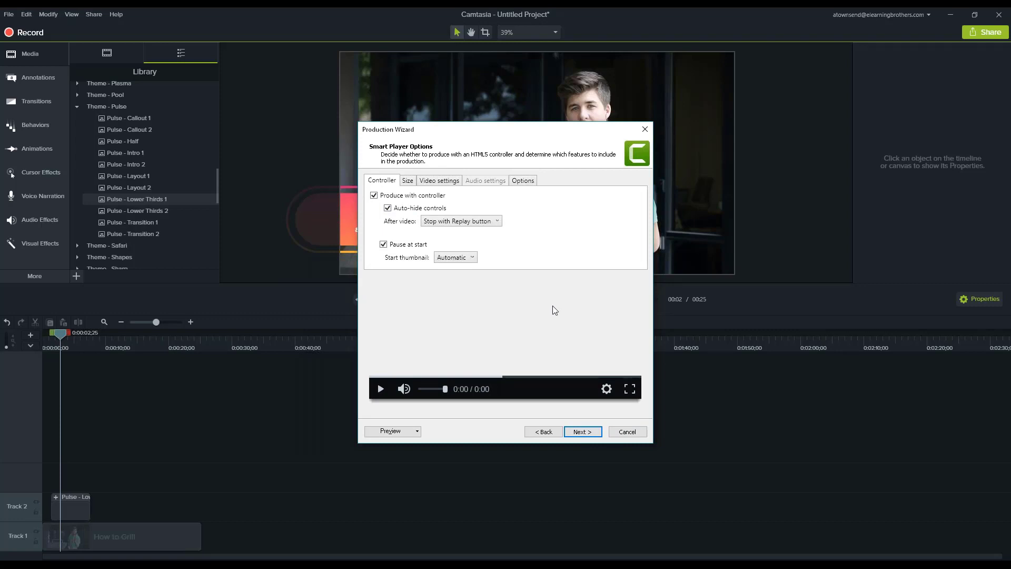
click(375, 196)
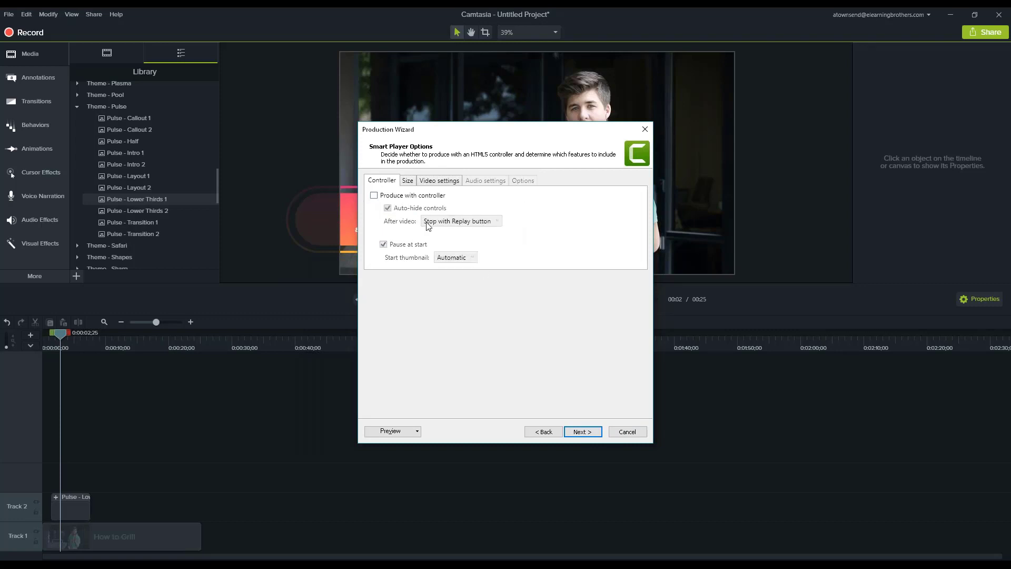
Try a video width of 1920 with the aspect ratio kept, and set the width back to 1024
click(408, 184)
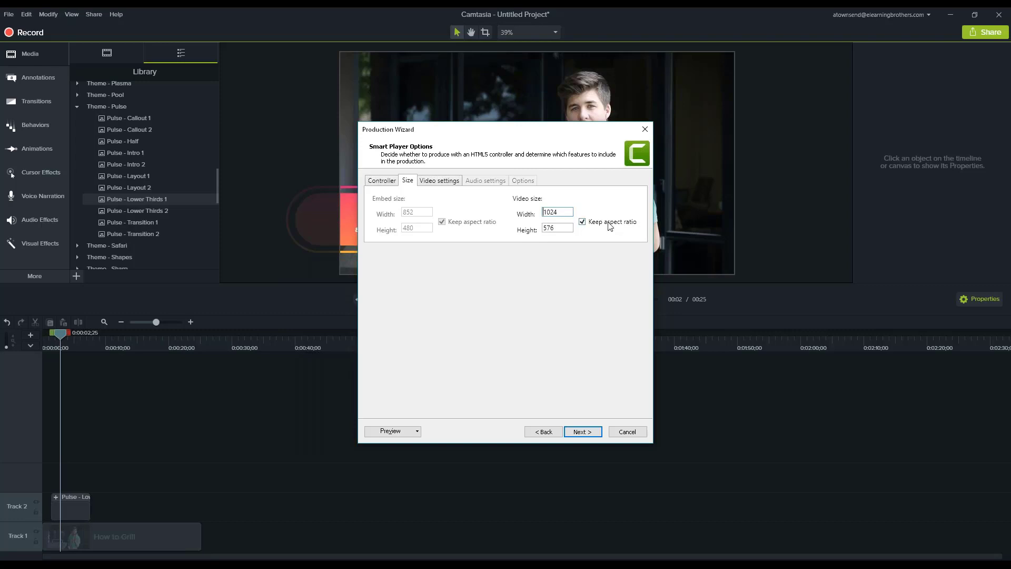
drag(559, 211, 530, 220)
text(19)
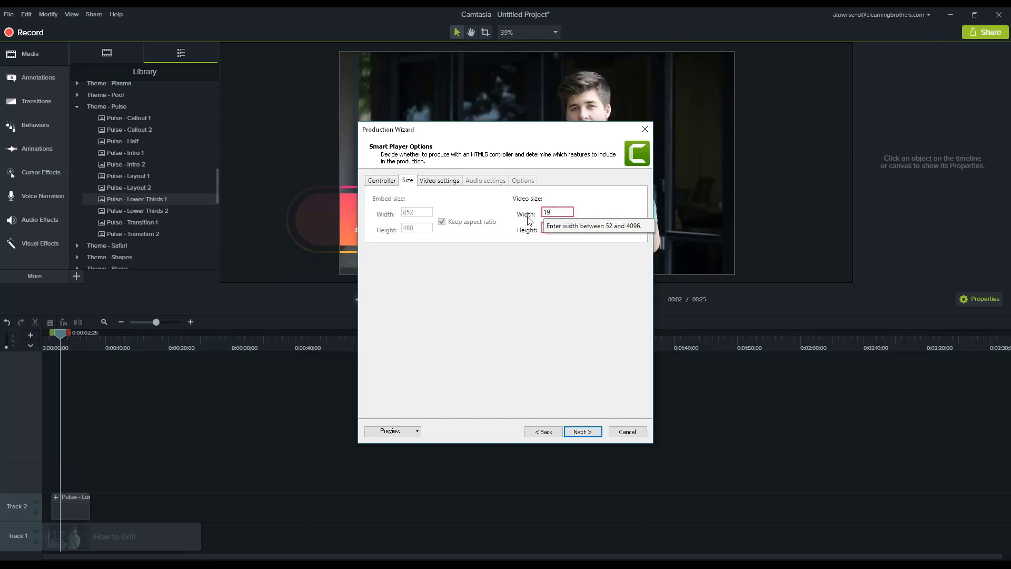
text(20)
drag(570, 213, 543, 212)
text(124)
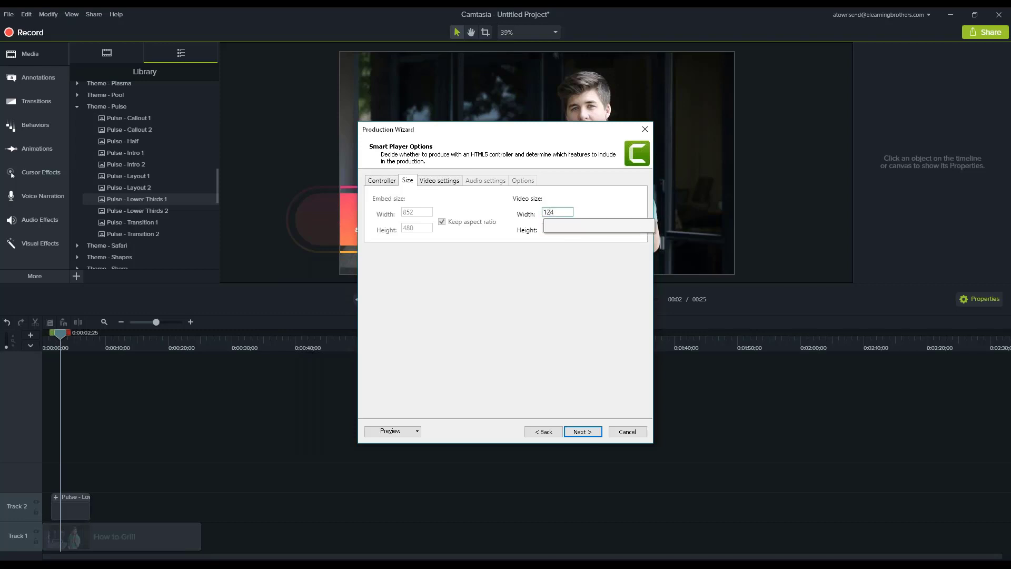
key(BackSpace)
key(BackSpace)
text(024)
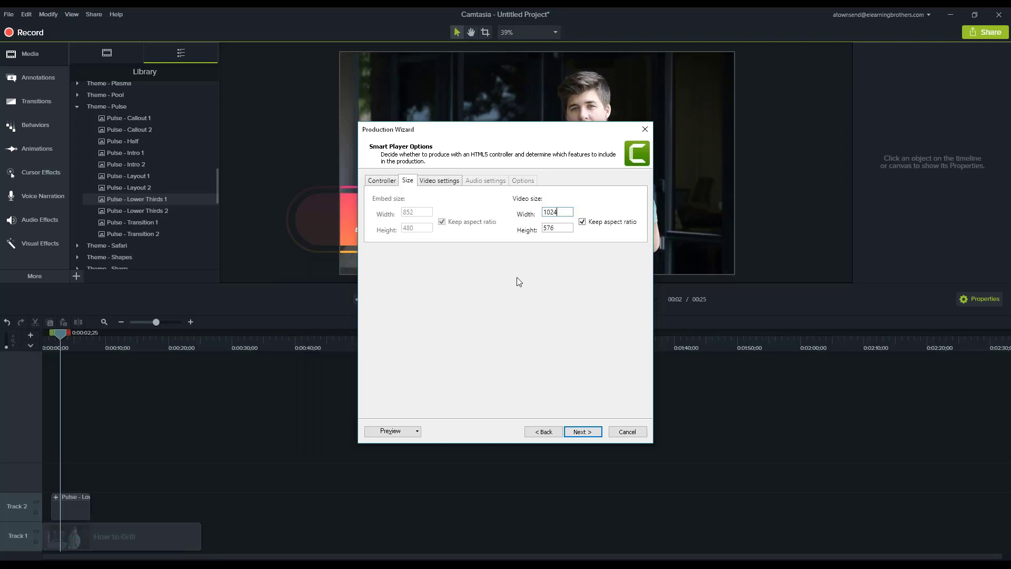
Switch the video encoding mode to Quality, keeping the H.264 profile at Baseline and the H.264 level at Auto
click(426, 184)
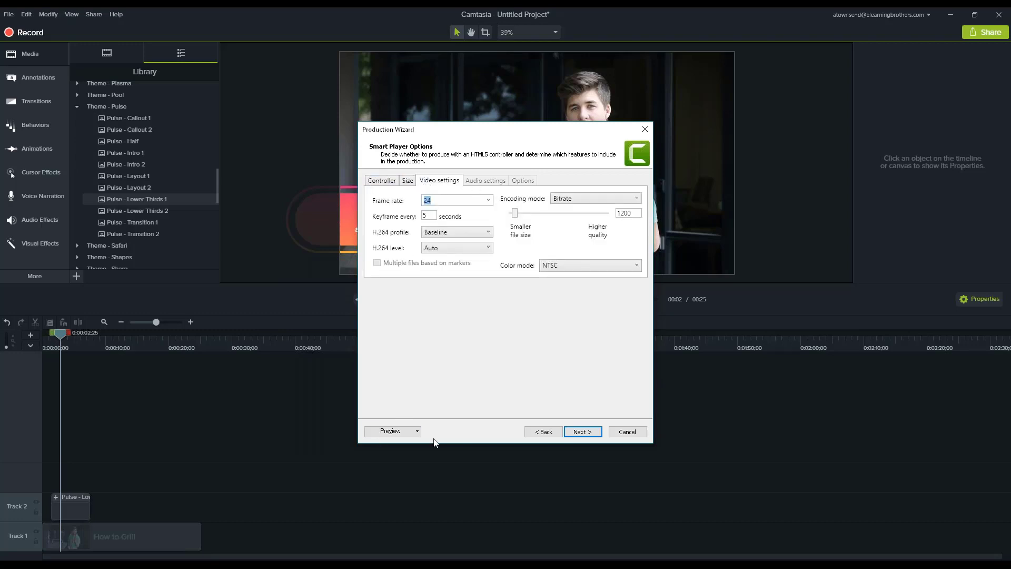
click(560, 203)
click(563, 211)
click(481, 235)
click(480, 241)
click(476, 251)
click(479, 252)
mouse_move(568, 216)
mouse_down()
mouse_move(508, 221)
mouse_move(606, 220)
mouse_move(565, 224)
mouse_up()
Switch the video encoding mode to Bitrate and set the bitrate to 800
click(617, 198)
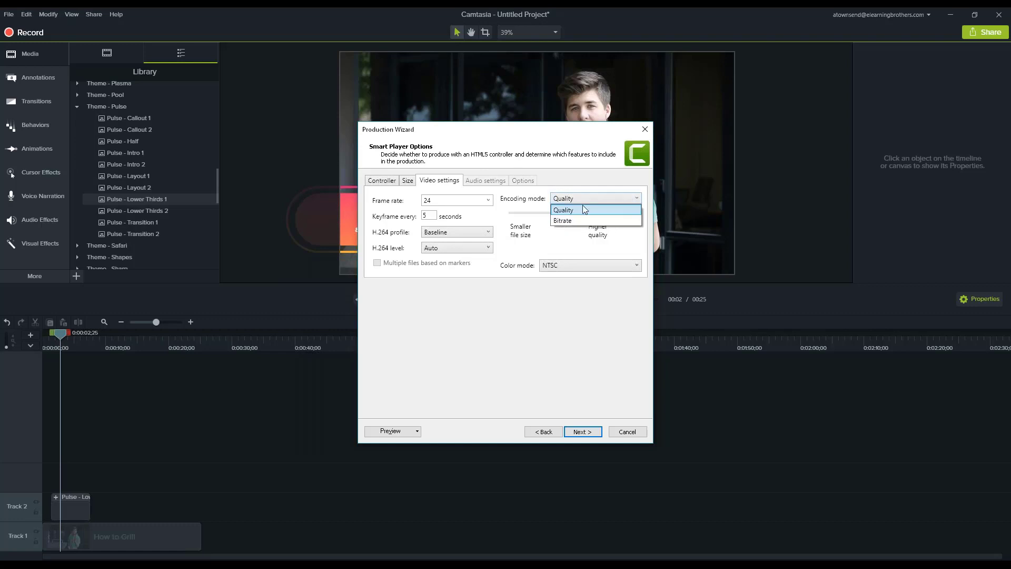
click(574, 216)
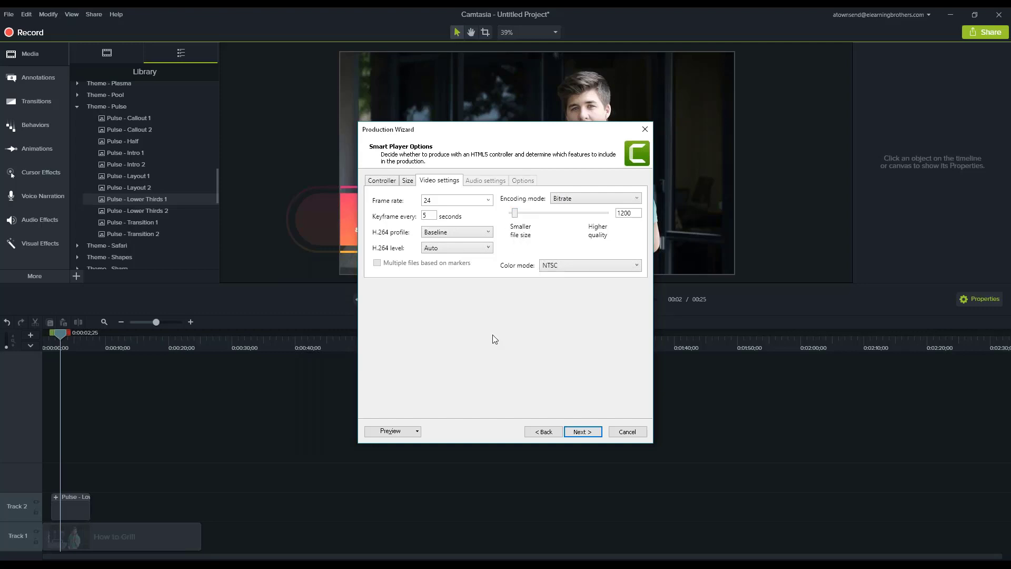
click(632, 213)
drag(632, 212, 603, 232)
text(800)
Compare the 800 and 1200 bitrate sample images side by side in Photos, and close both images
mouse_move(83, 528)
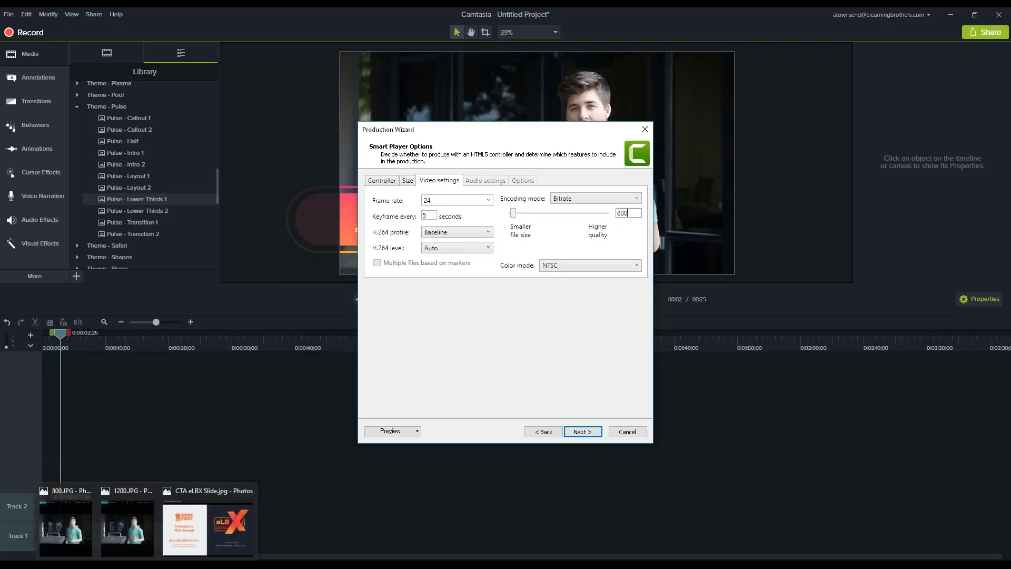
click(83, 528)
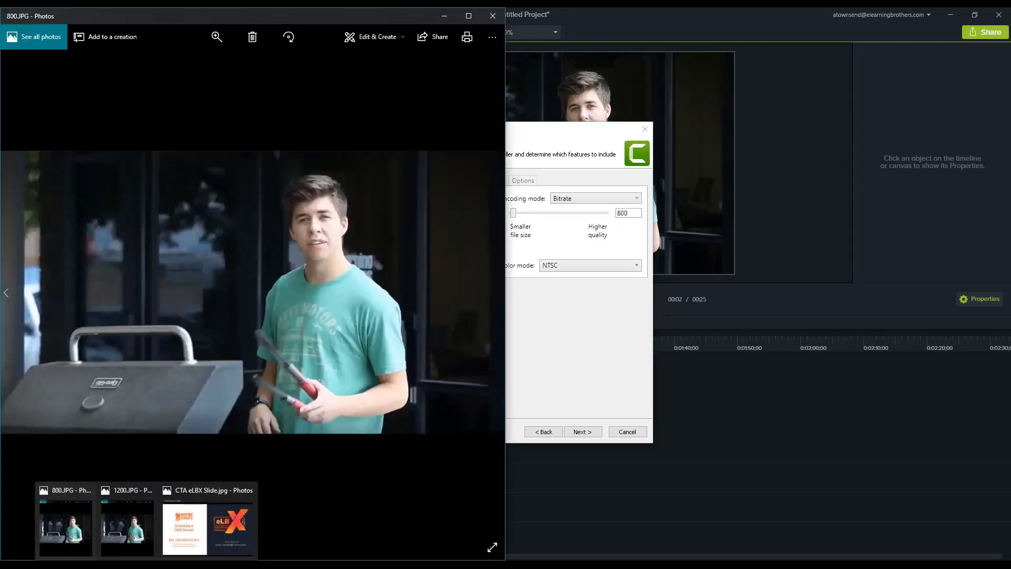
click(127, 527)
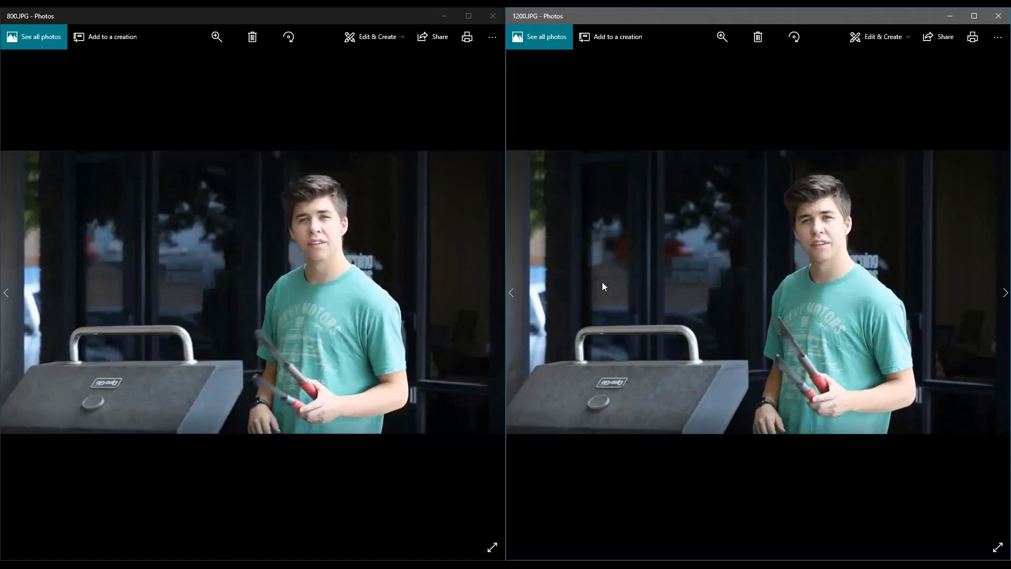
click(494, 16)
click(999, 17)
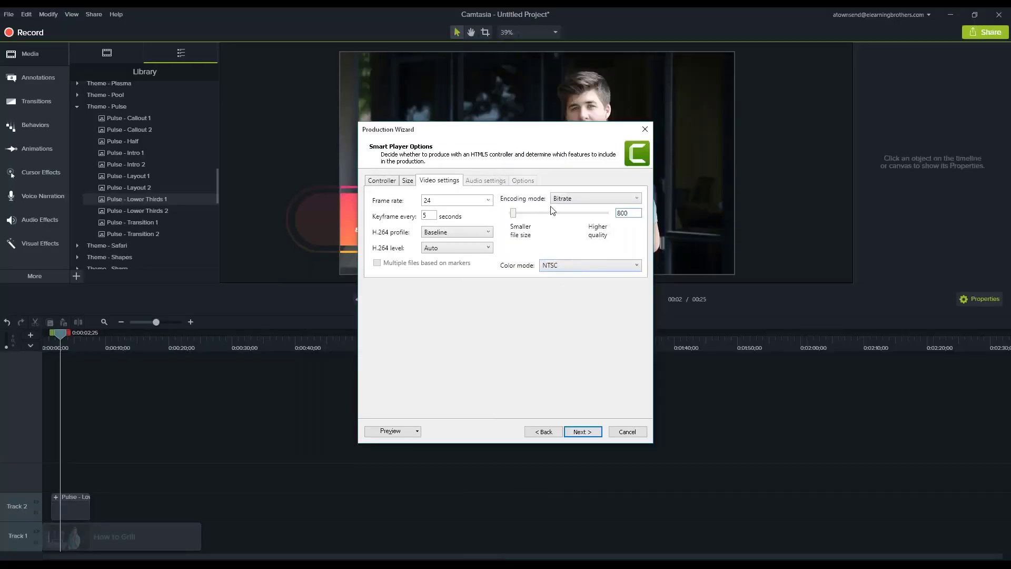
Set the bitrate to 1200 and continue past the video options without a watermark to the output file settings
double_click(630, 212)
text(1200)
click(590, 431)
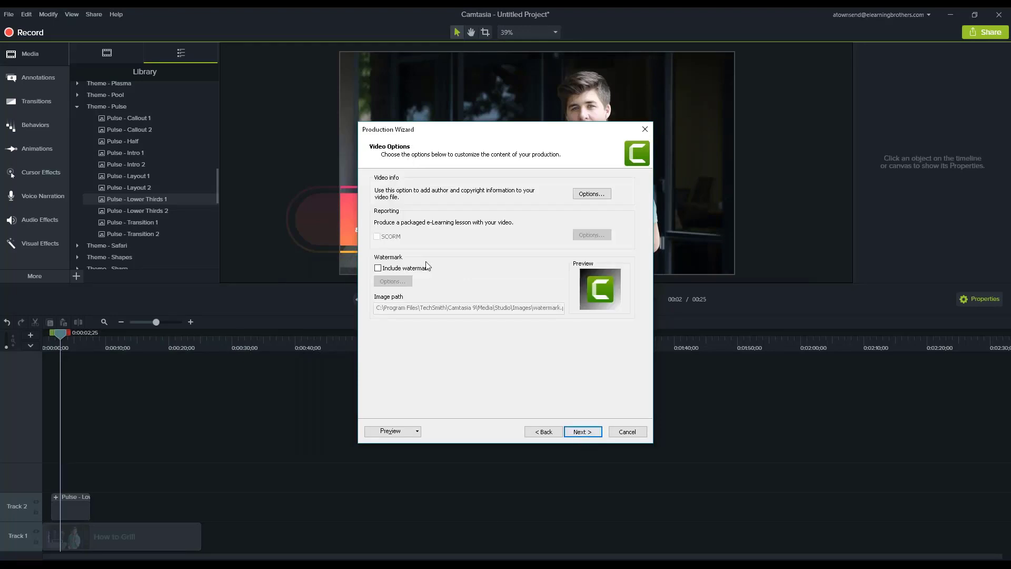
click(583, 432)
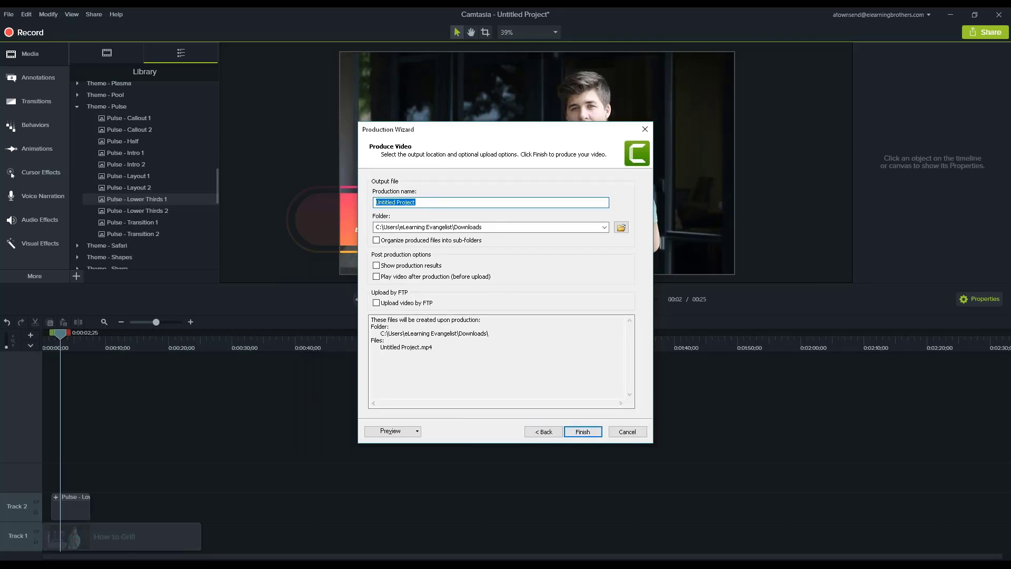
Check the file sizes of the 800 and 1200 images in the Bitrate folder in File Explorer, and close the folder
click(60, 564)
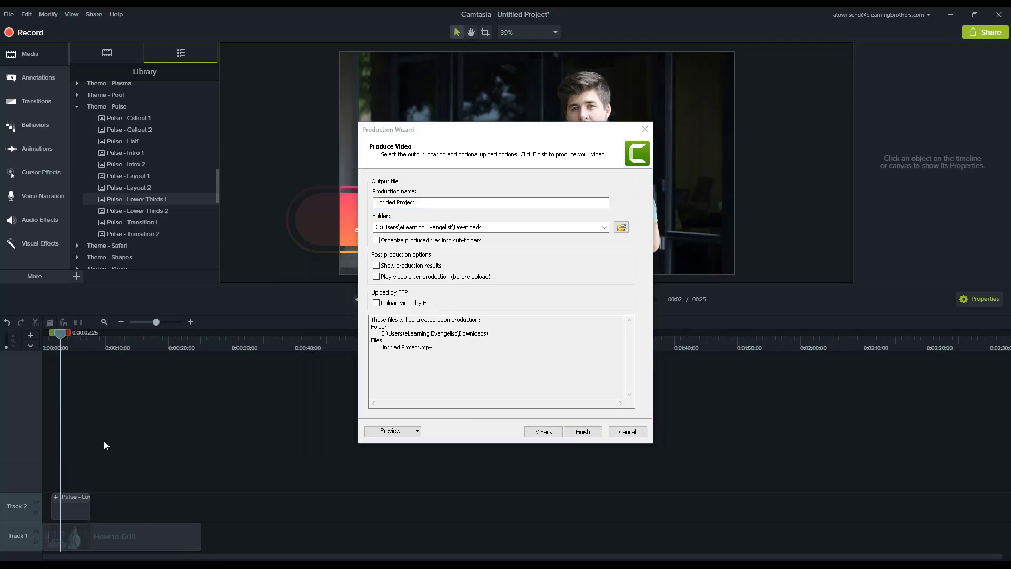
drag(103, 200, 469, 26)
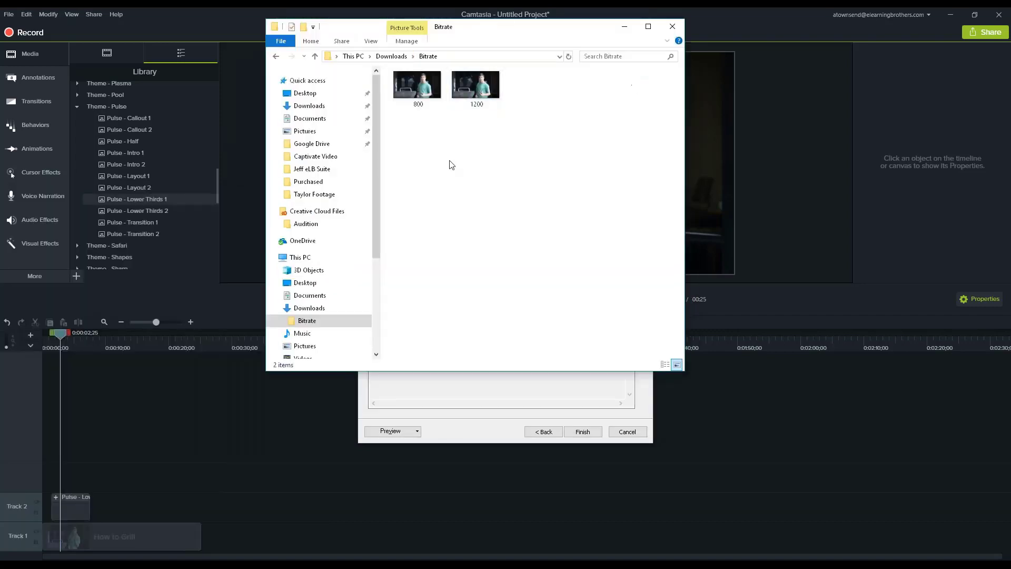
click(412, 90)
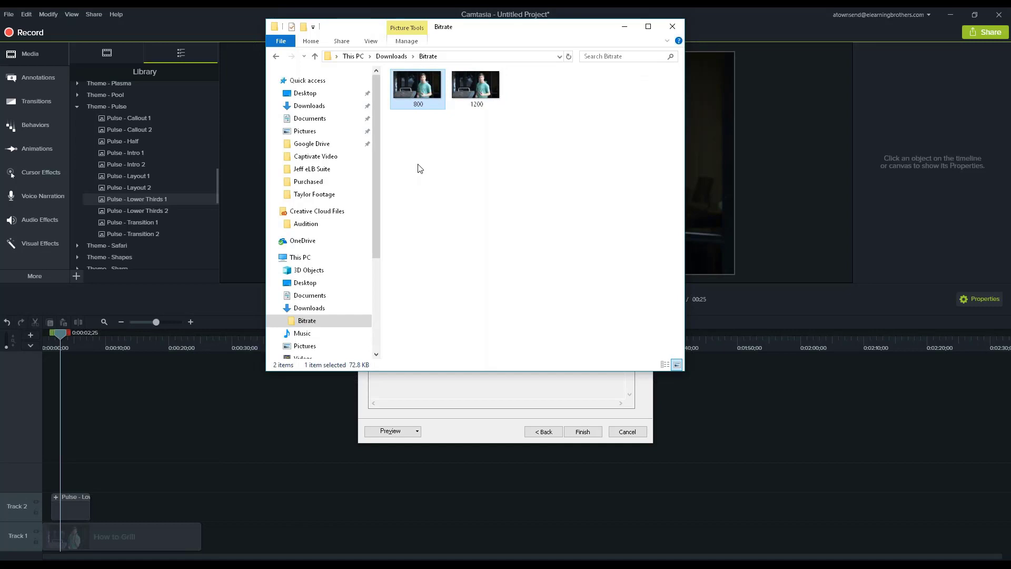
click(476, 95)
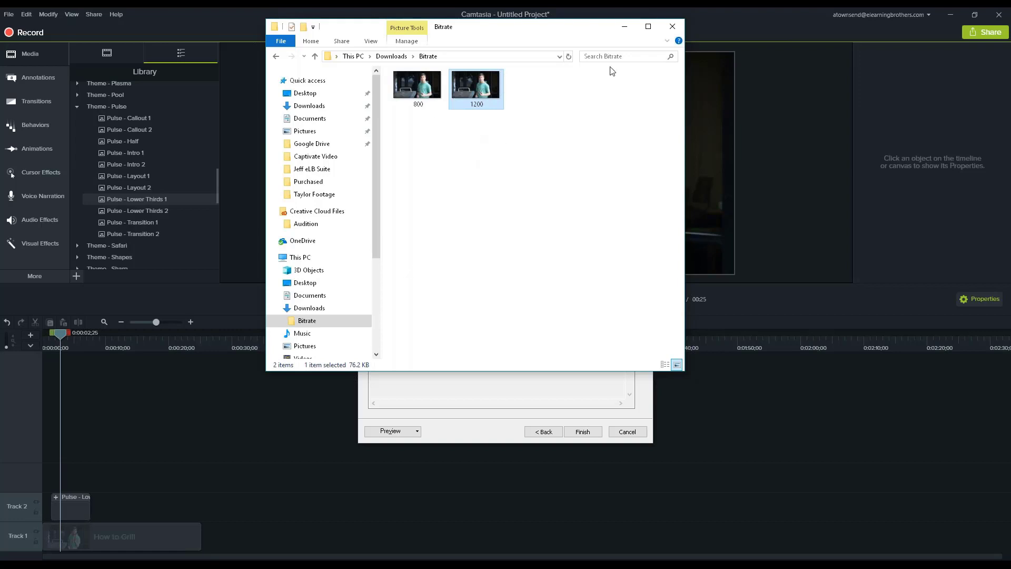
click(673, 27)
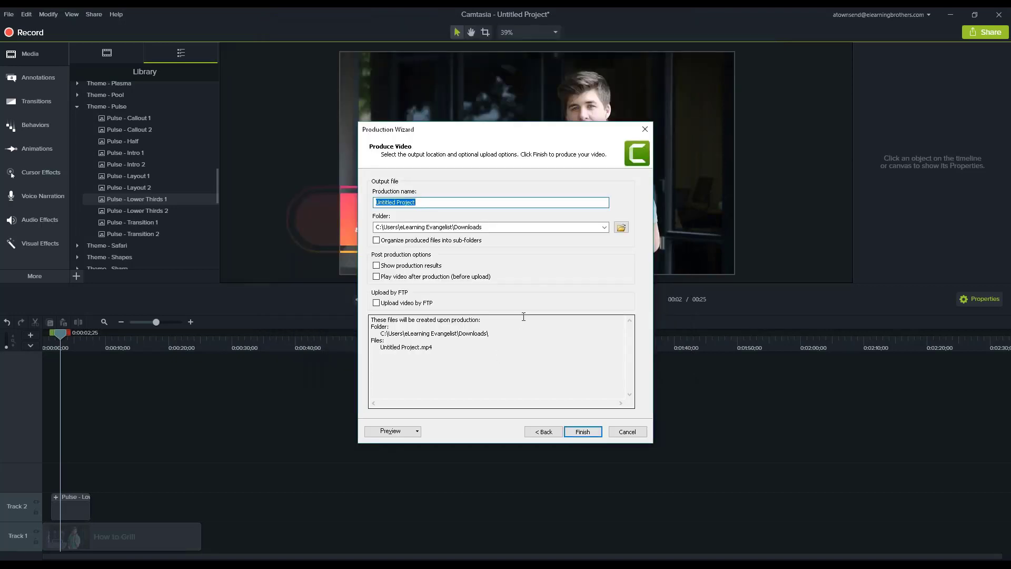
Compare the file sizes of the Bitrate test and Bitrate test 2 videos in Downloads, and cancel the Camtasia production
mouse_move(147, 566)
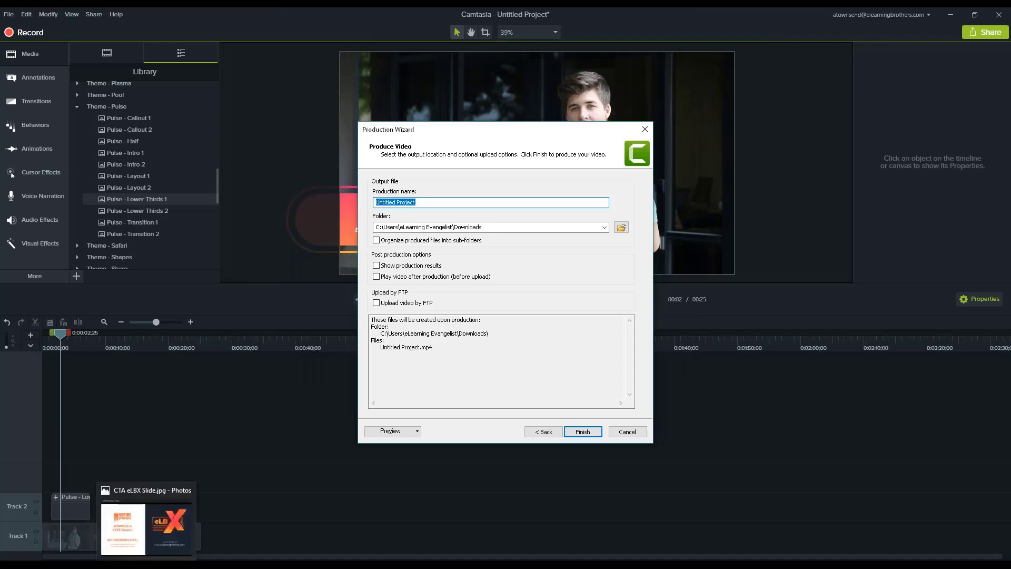
click(123, 565)
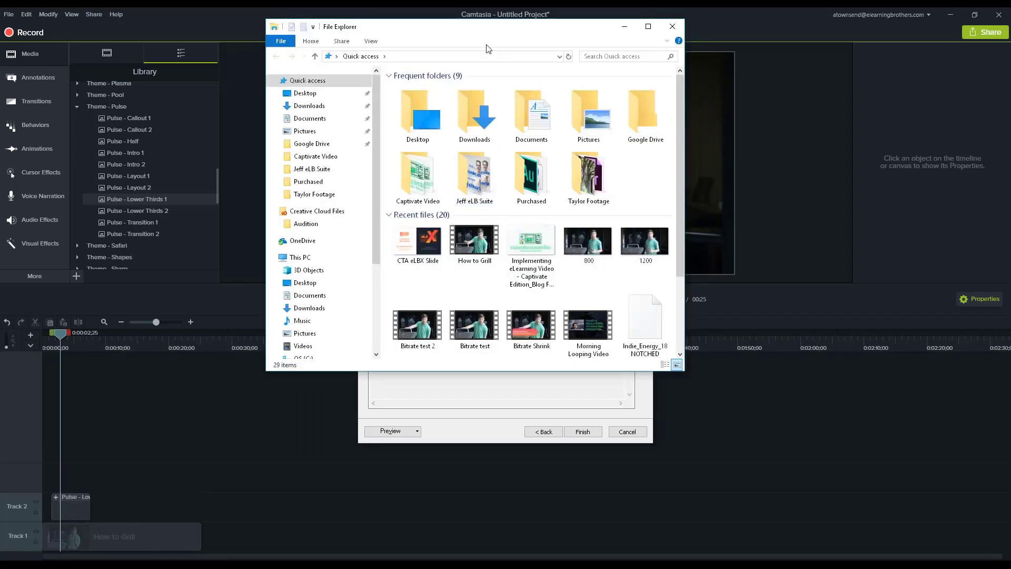
drag(492, 33, 1010, 34)
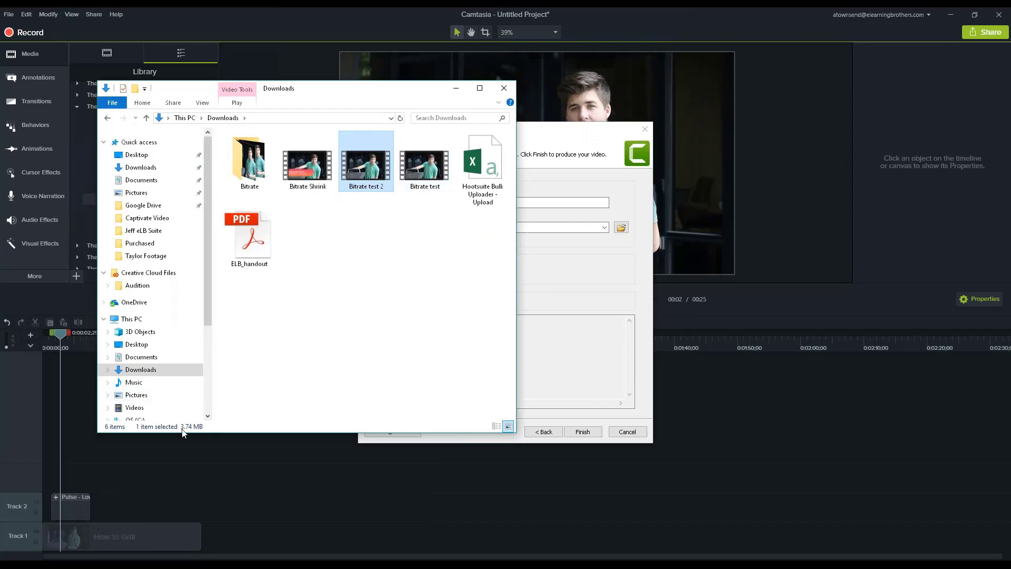
click(420, 174)
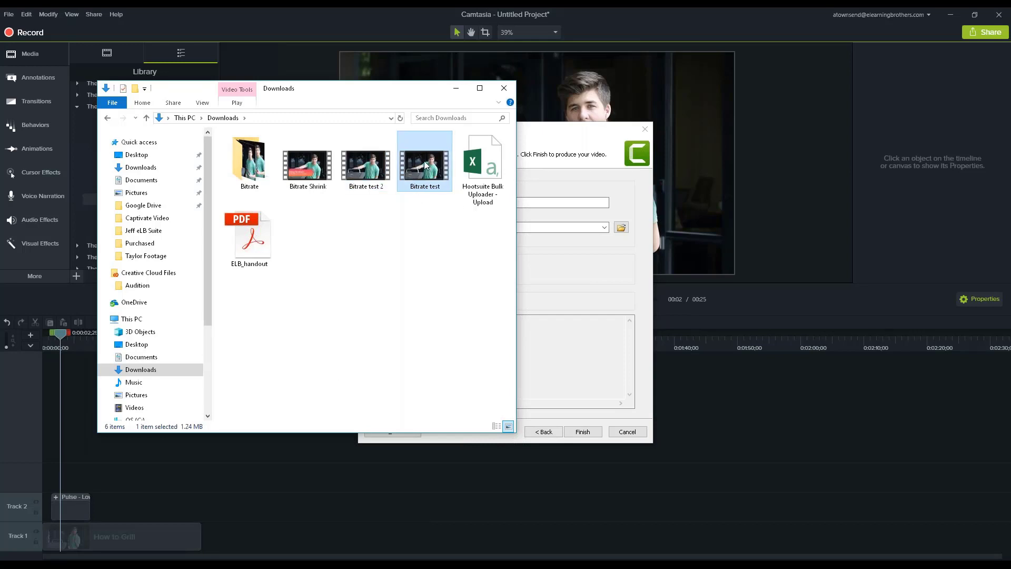
click(362, 178)
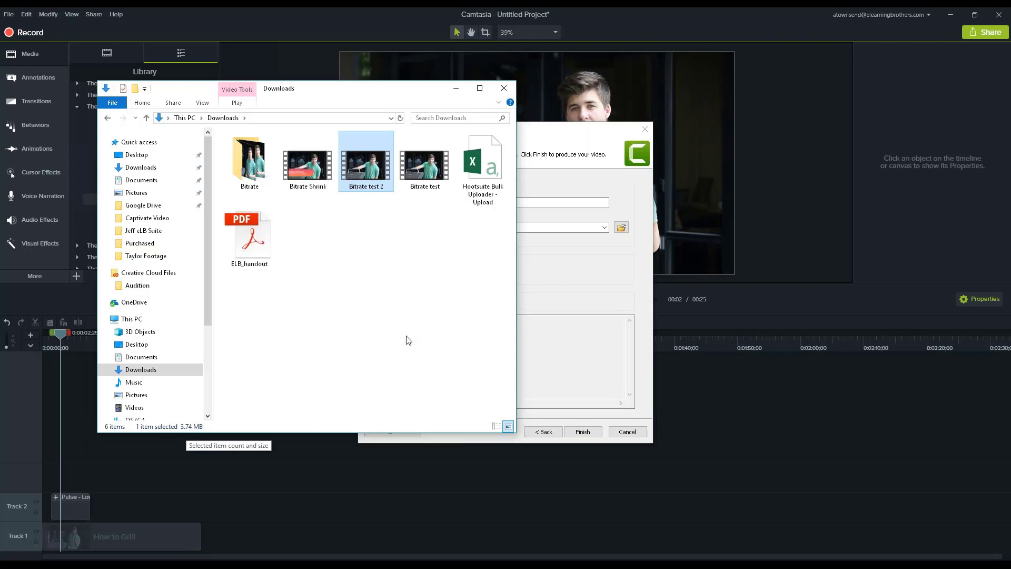
click(504, 88)
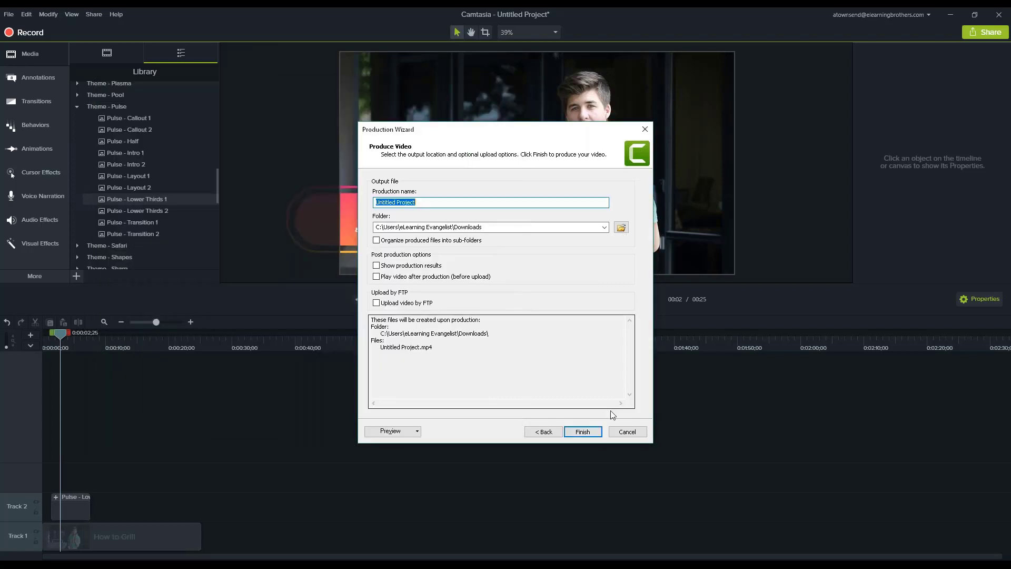
click(626, 432)
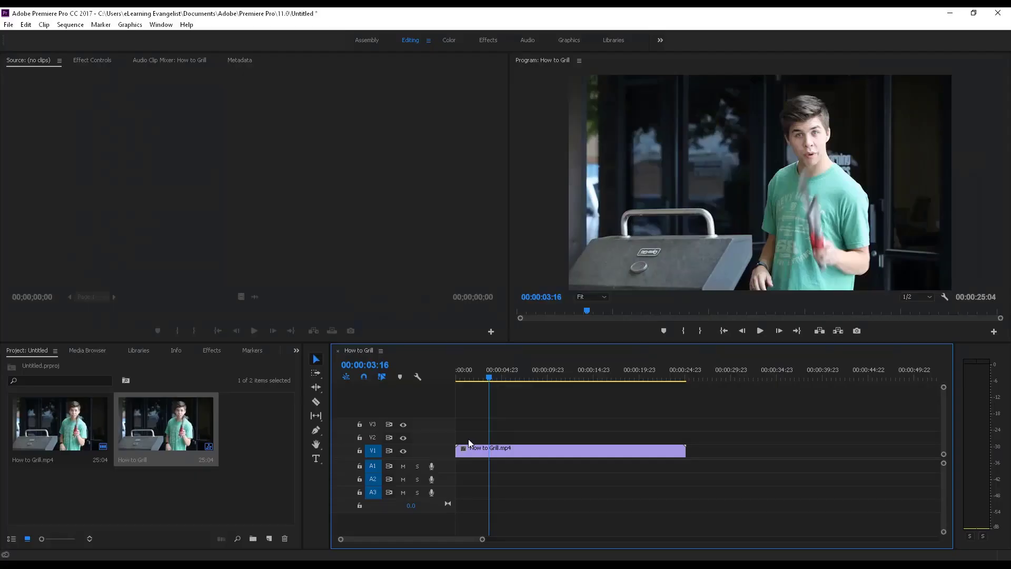
In Adobe Premiere Pro, move the playhead near the start of the How to Grill sequence and open its media export settings
click(463, 379)
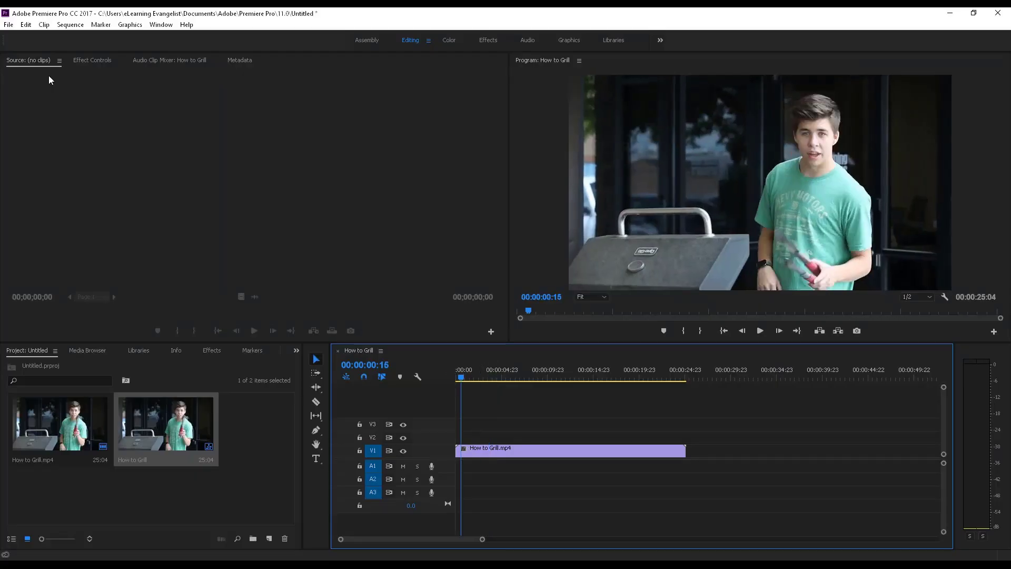
click(8, 25)
mouse_move(45, 318)
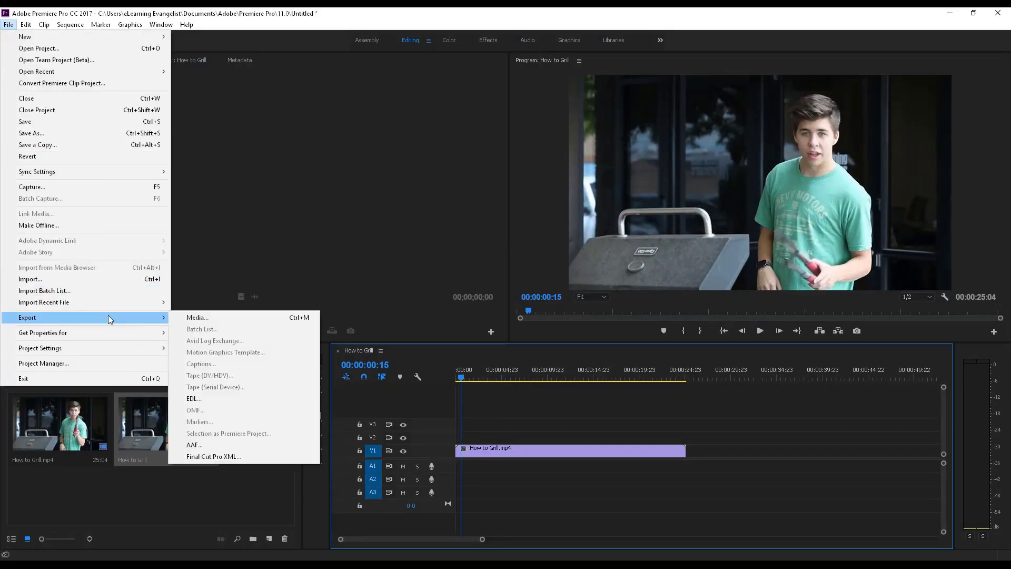
click(205, 319)
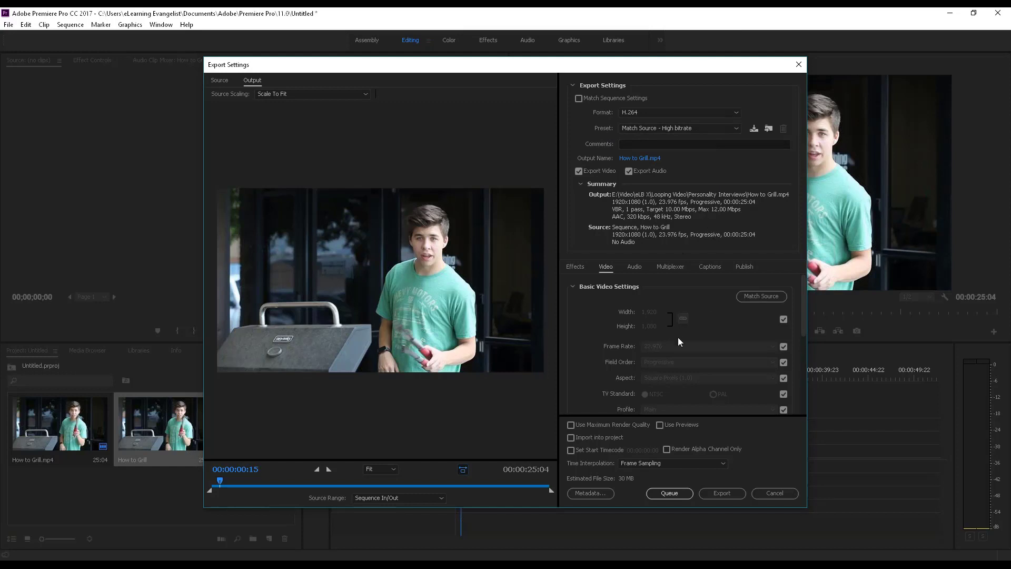
Unlink the export's frame size from the source and set its width to 1024 with the proportions kept
click(783, 320)
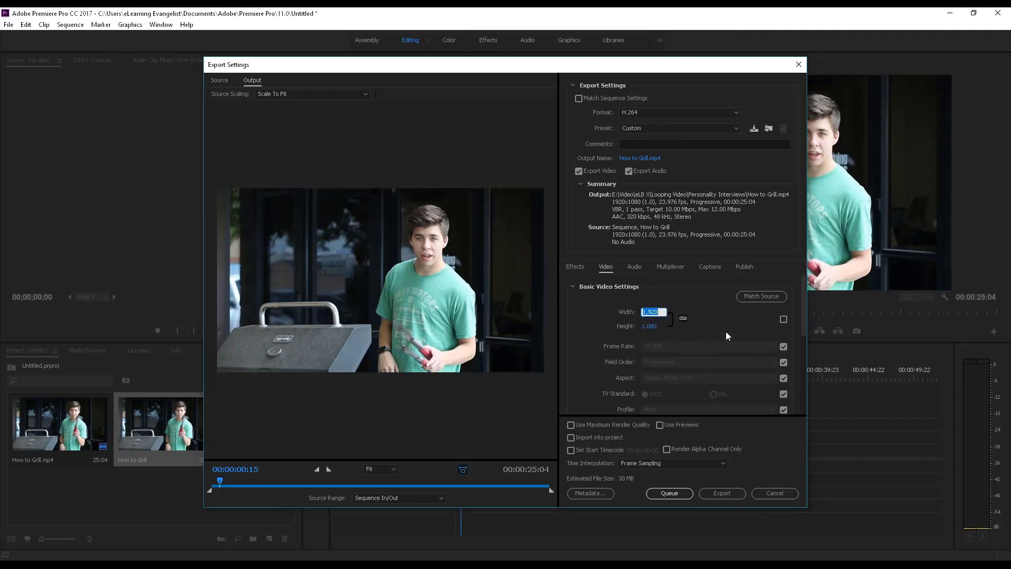
text(1024)
key(Return)
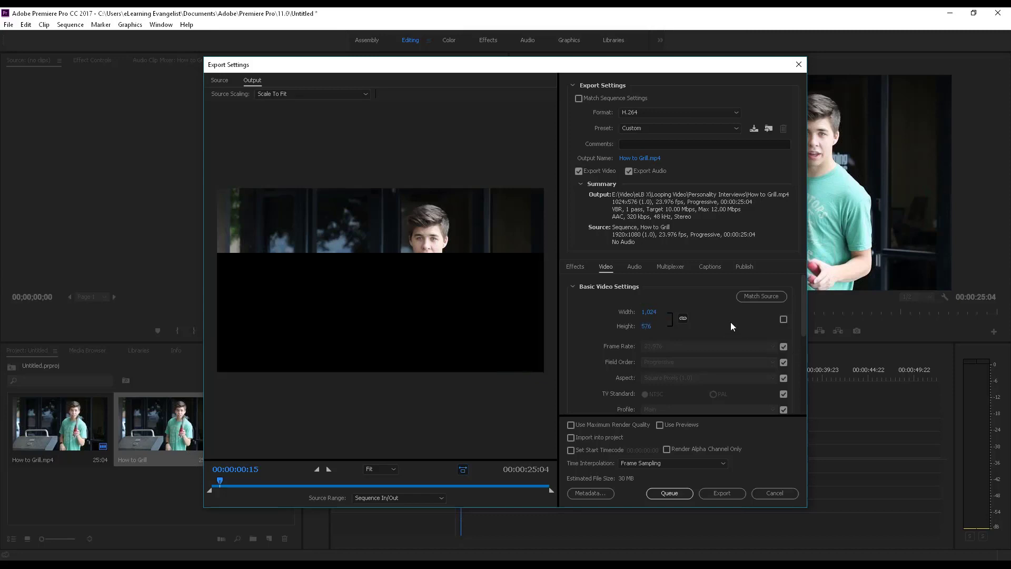
Lower the export's target bitrate to about 5.75 Mbps in the bitrate settings
scroll(728, 318, down, 2)
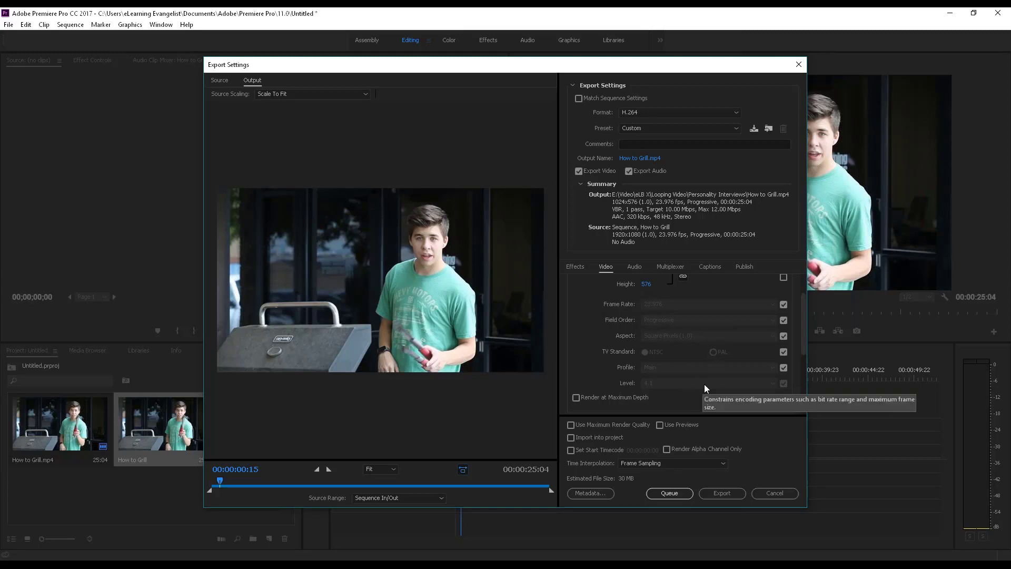
scroll(723, 396, down, 4)
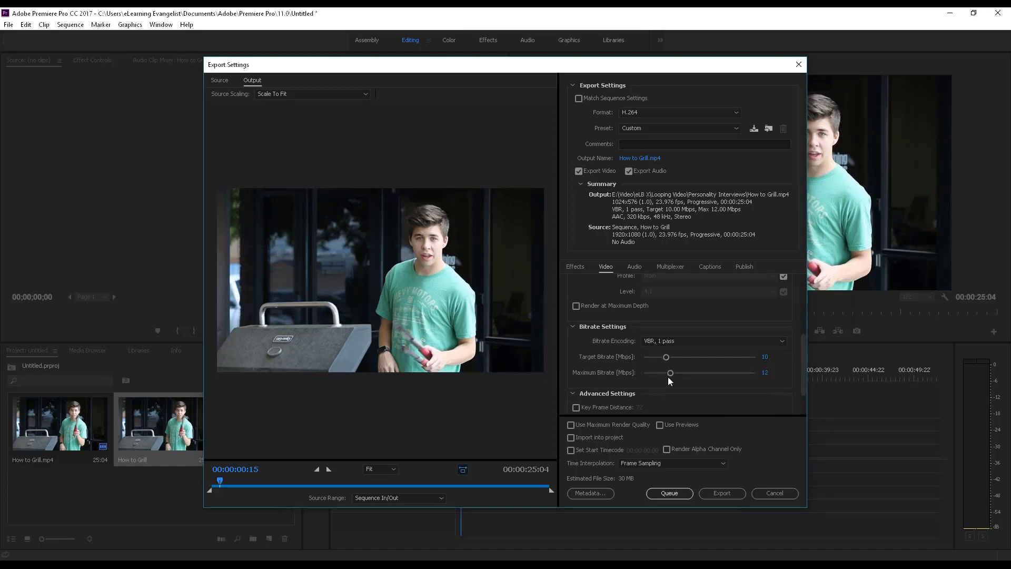
drag(667, 358, 657, 361)
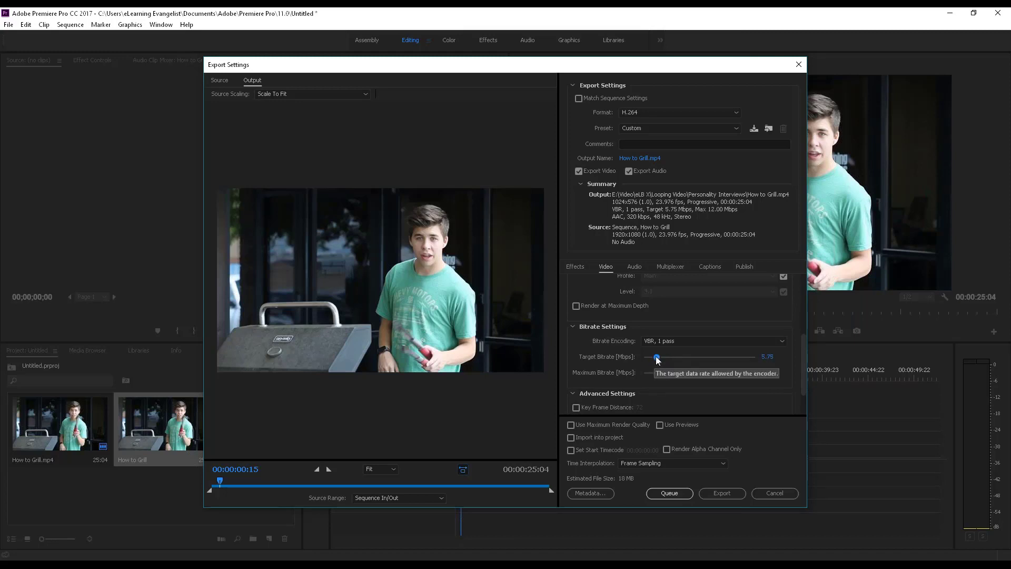
mouse_move(657, 361)
mouse_down()
mouse_move(647, 358)
mouse_move(661, 375)
mouse_move(653, 378)
mouse_up()
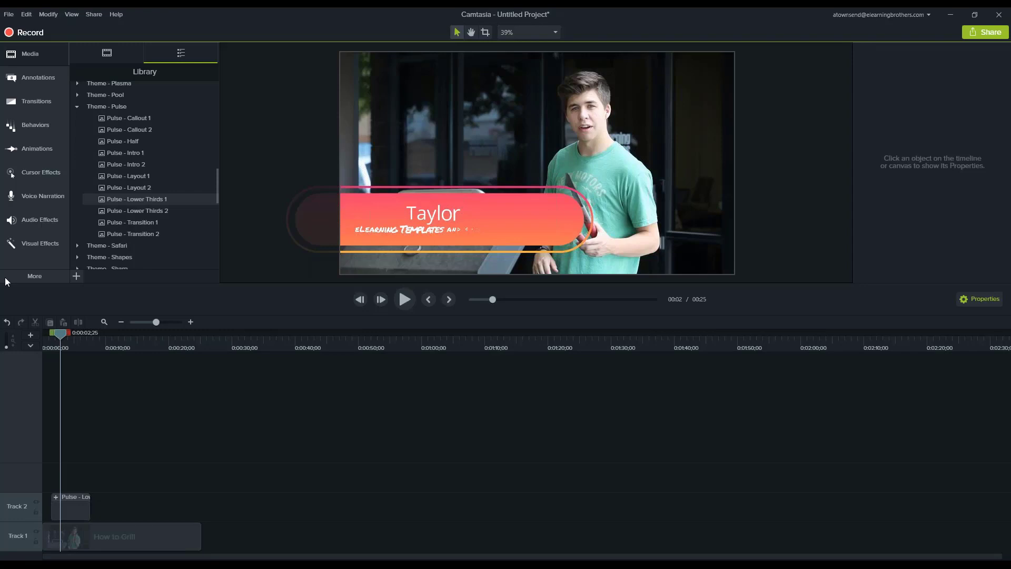
Switch to Adobe Captivate, check the project's height setting, and select the fluid box on slide 28
click(528, 305)
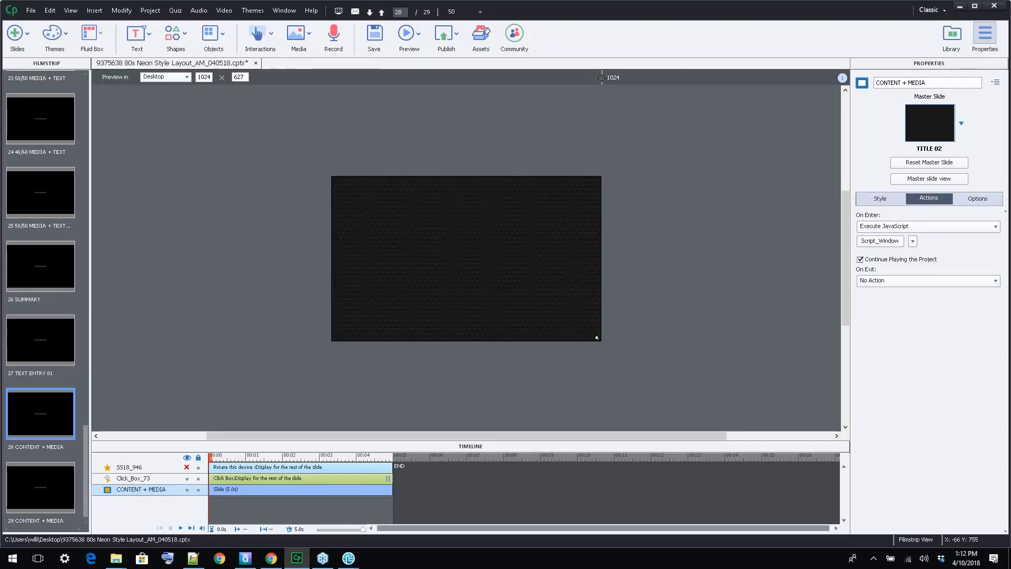
click(413, 332)
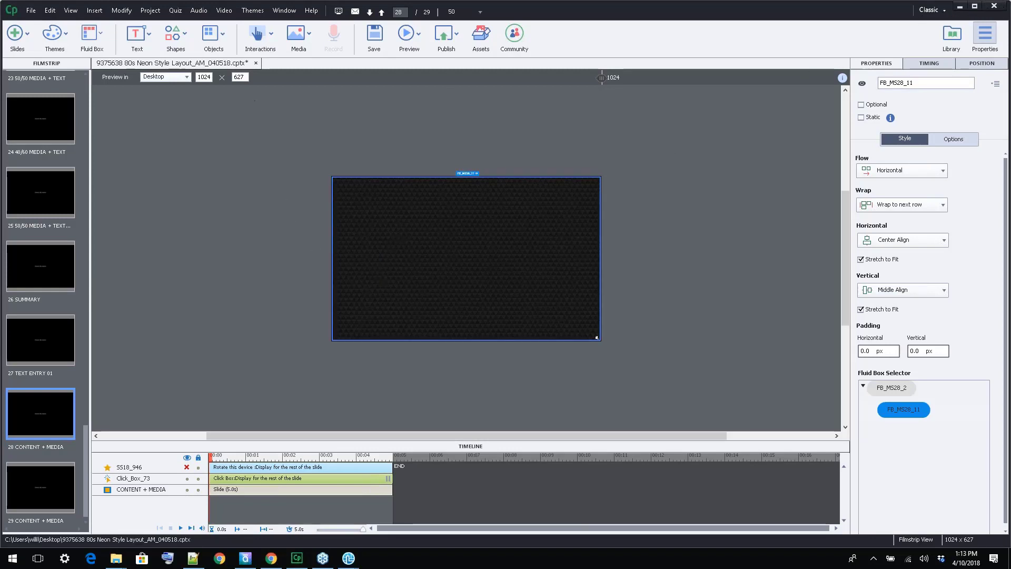
click(238, 77)
double_click(238, 77)
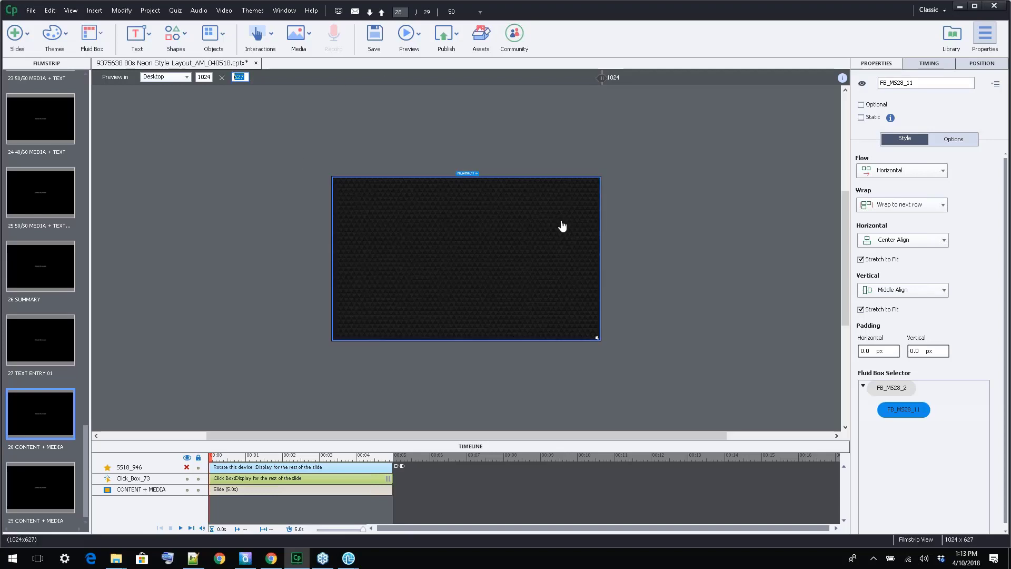
click(450, 279)
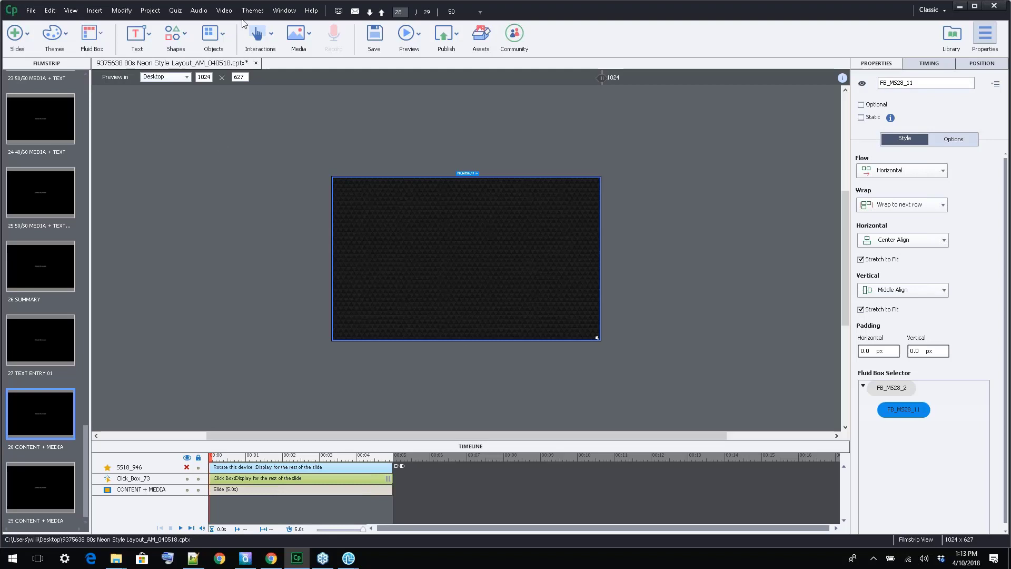
Insert the Bitrate Shrink video from the Desktop as an event video in the fluid box on slide 28
click(227, 13)
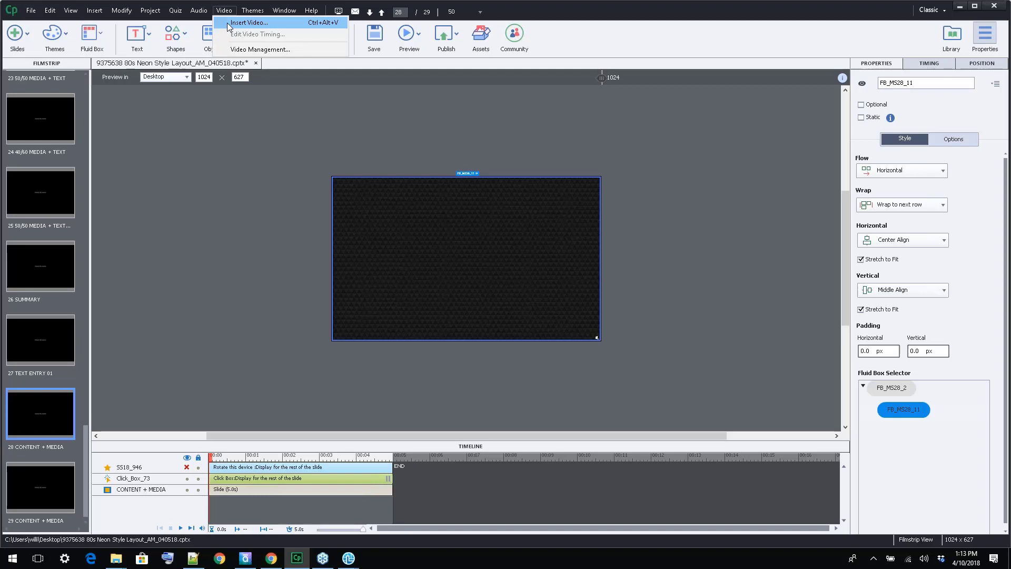
click(228, 24)
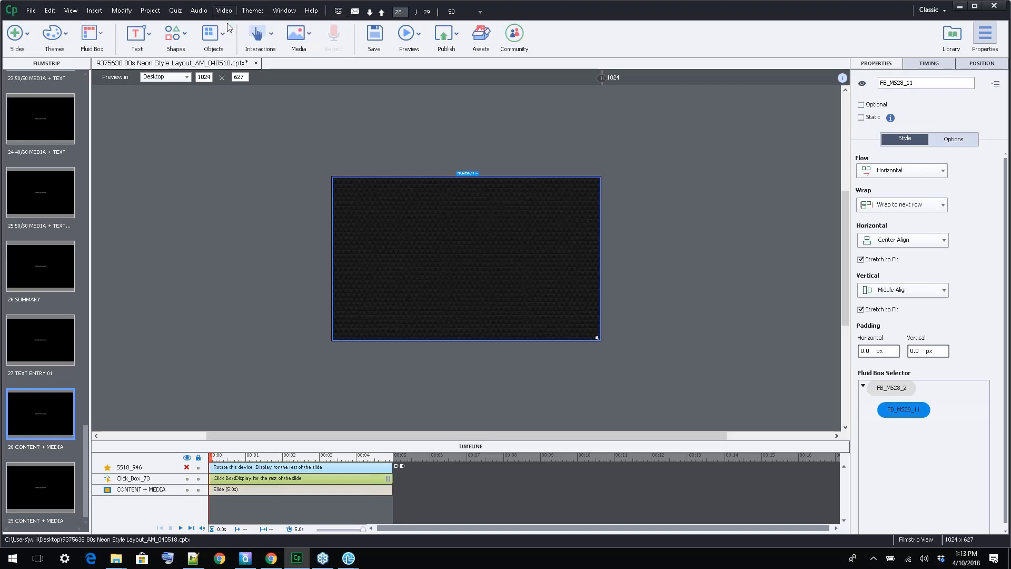
drag(483, 194, 494, 140)
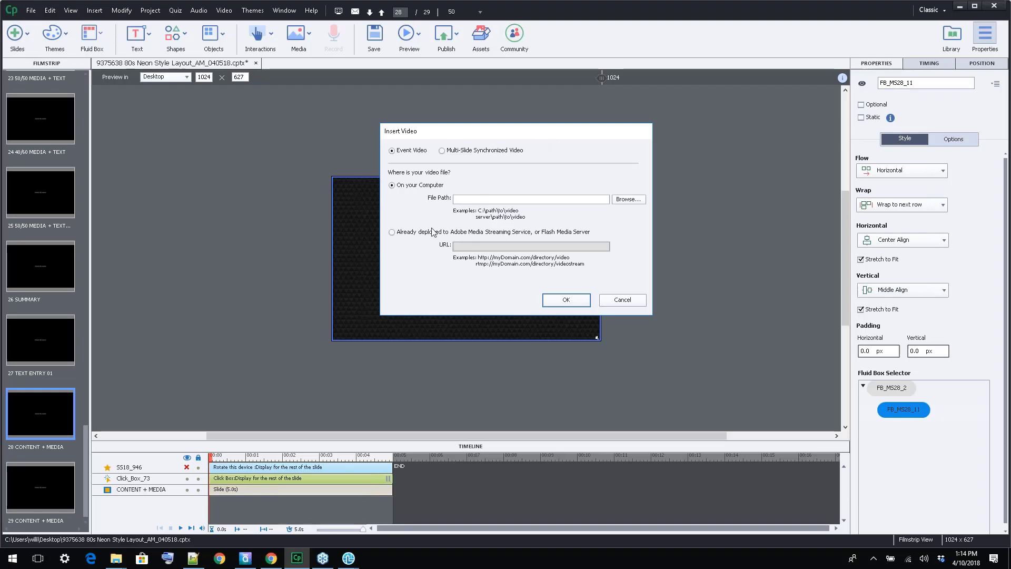
click(630, 200)
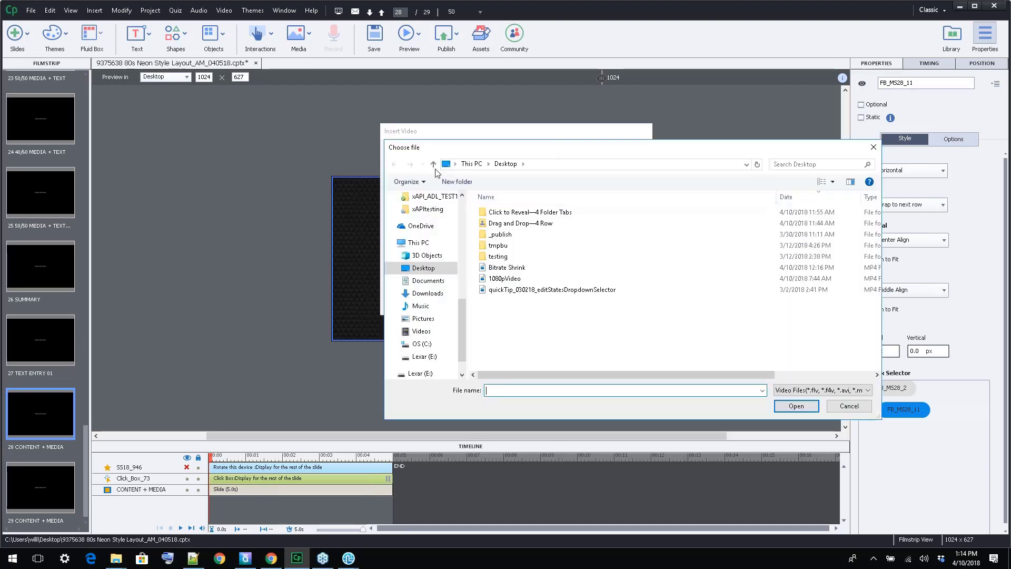
click(505, 270)
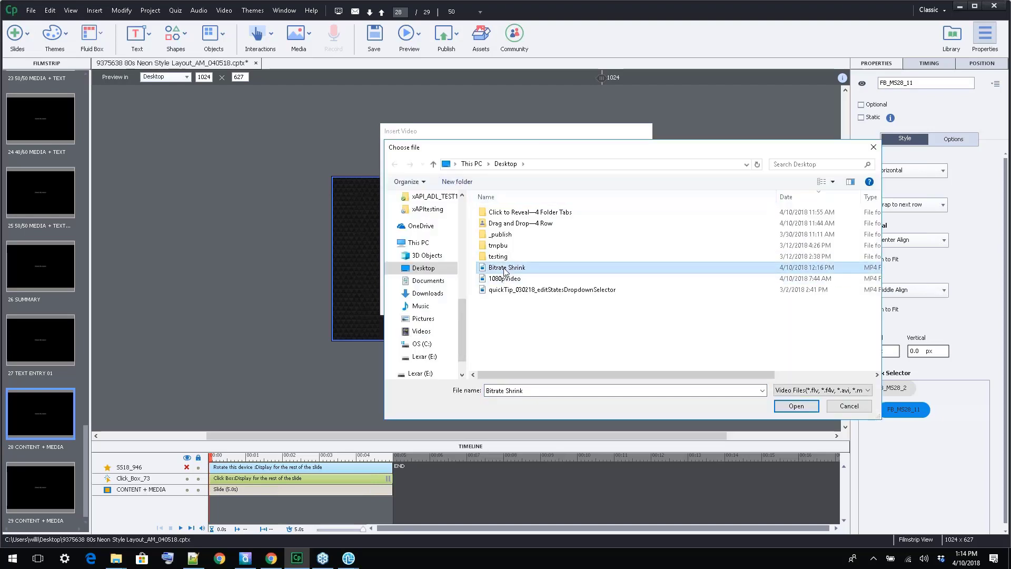
click(798, 408)
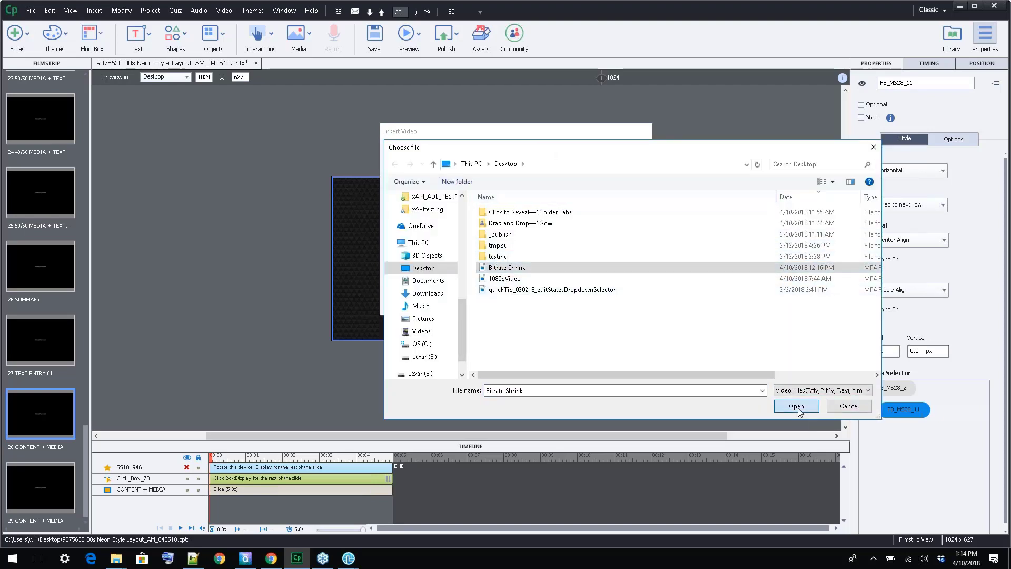
click(577, 300)
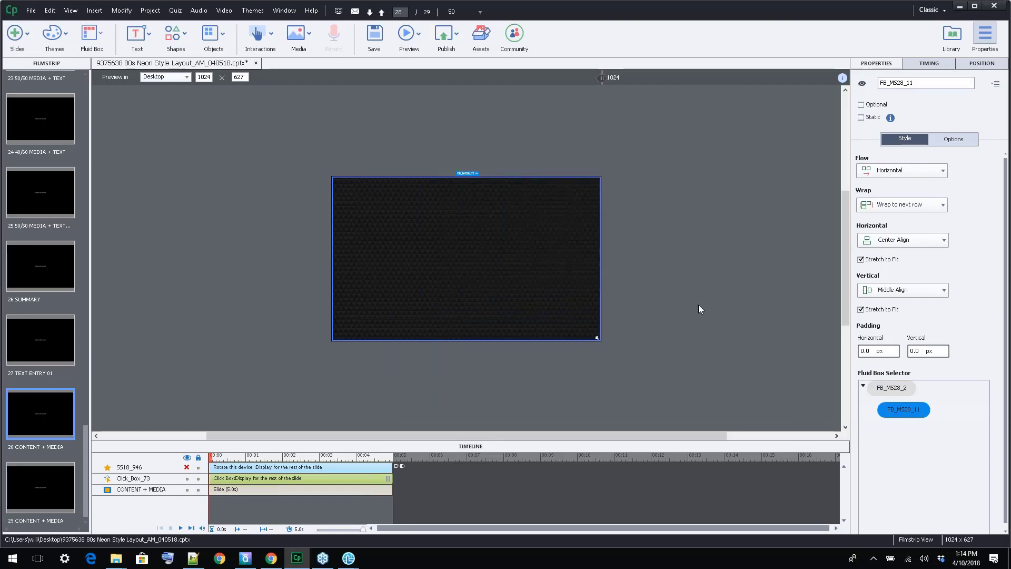
click(698, 235)
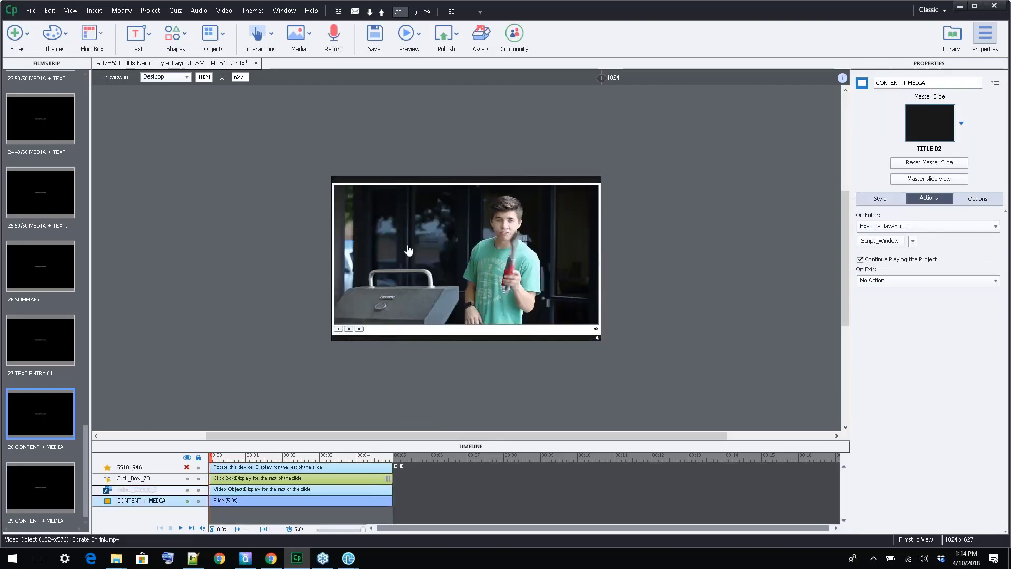
Set the playback skin of the video on slide 28 to clearSkin1(min width: 140)
click(471, 281)
click(558, 190)
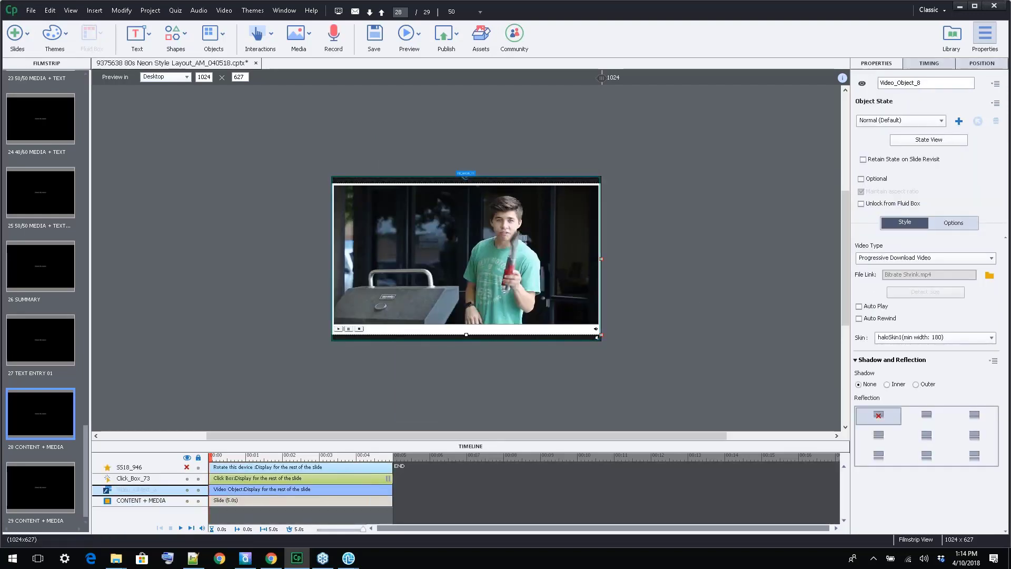
click(558, 189)
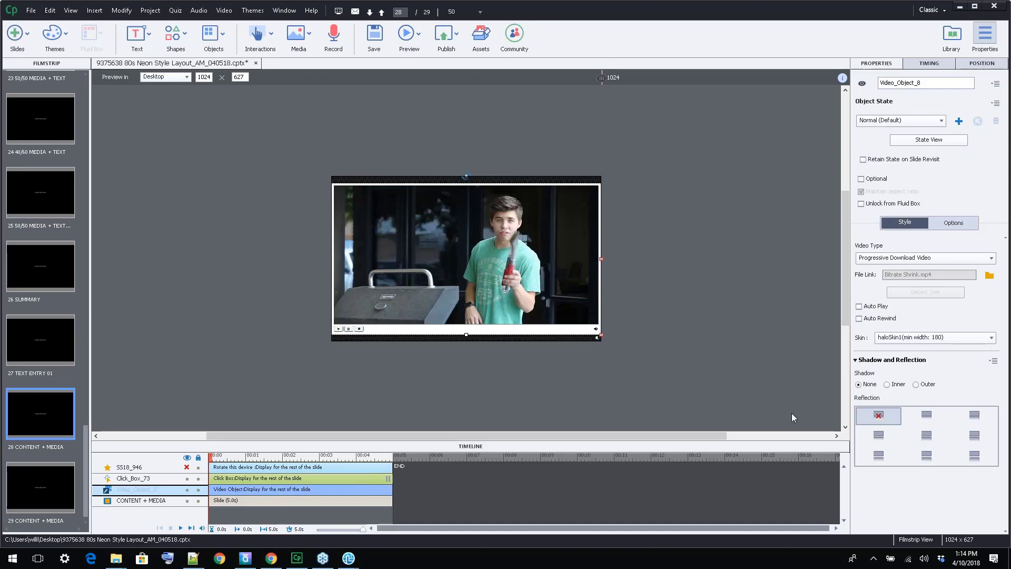
click(992, 339)
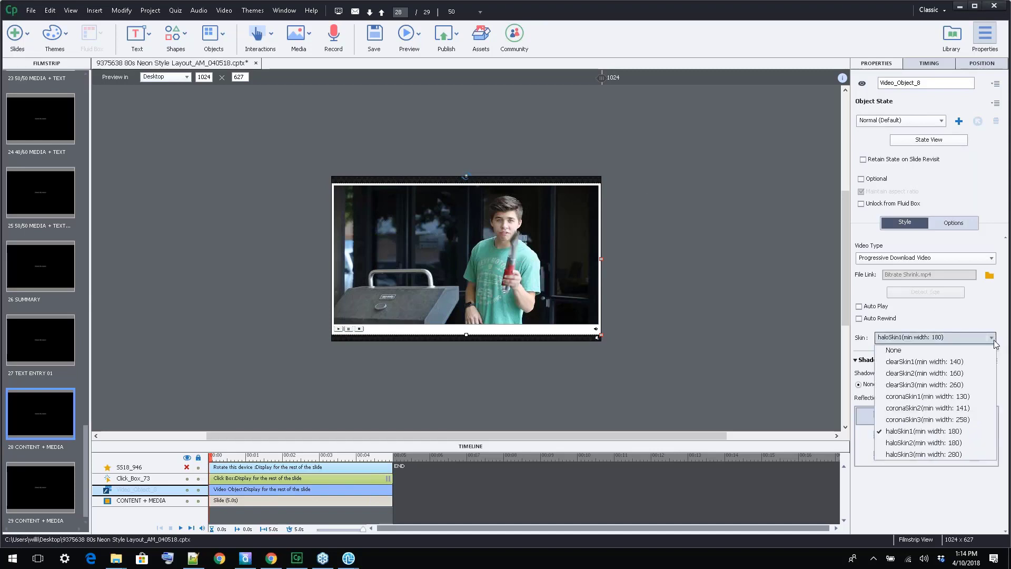
click(942, 362)
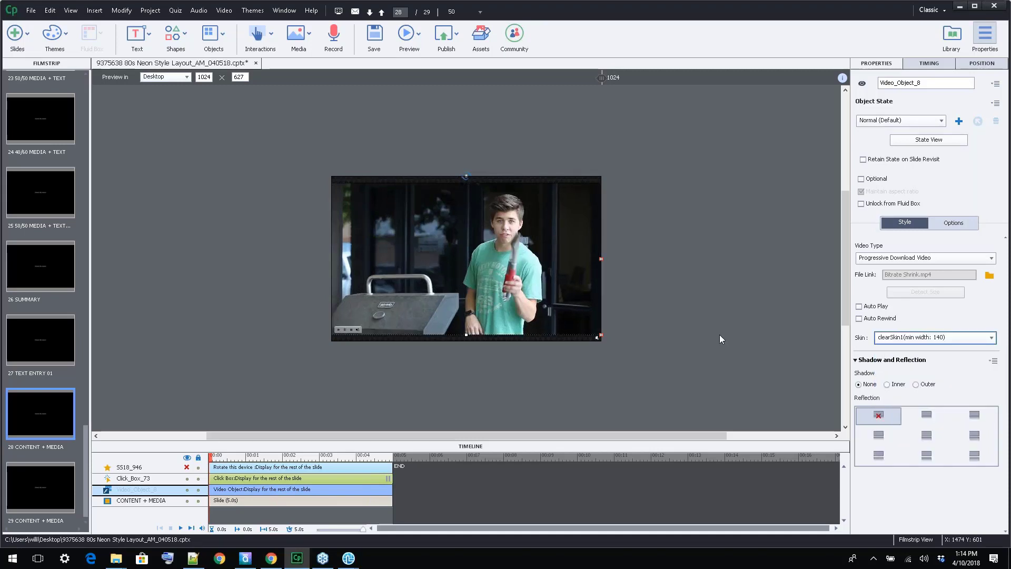
click(742, 333)
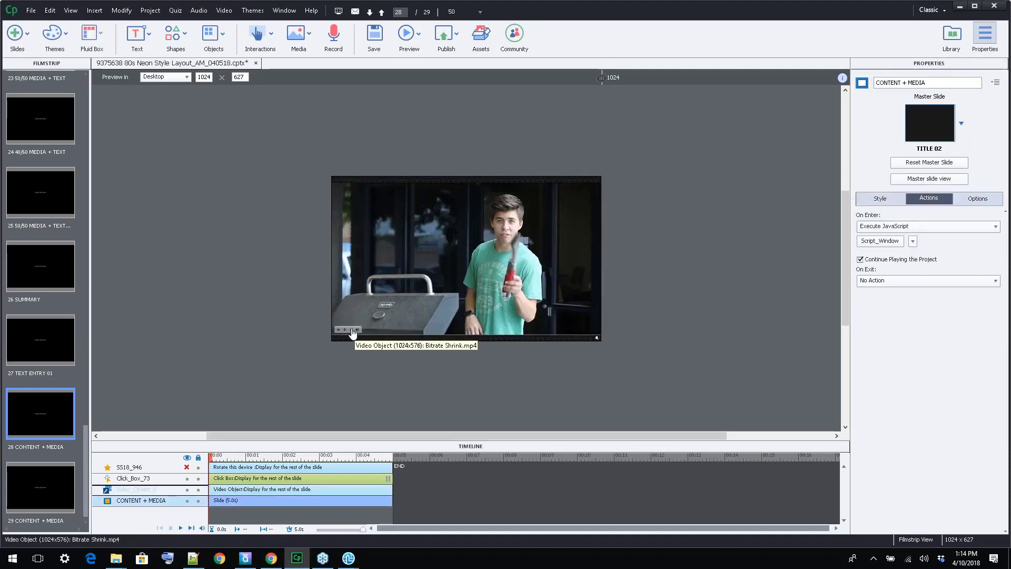
Review the available video types for the video on slide 28, keeping Progressive Download Video
click(567, 293)
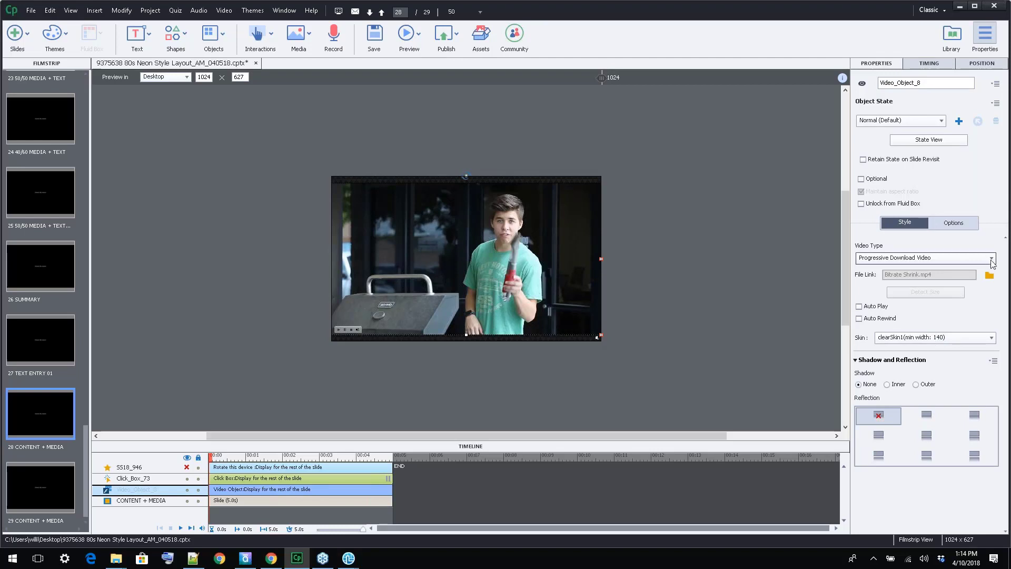
click(992, 260)
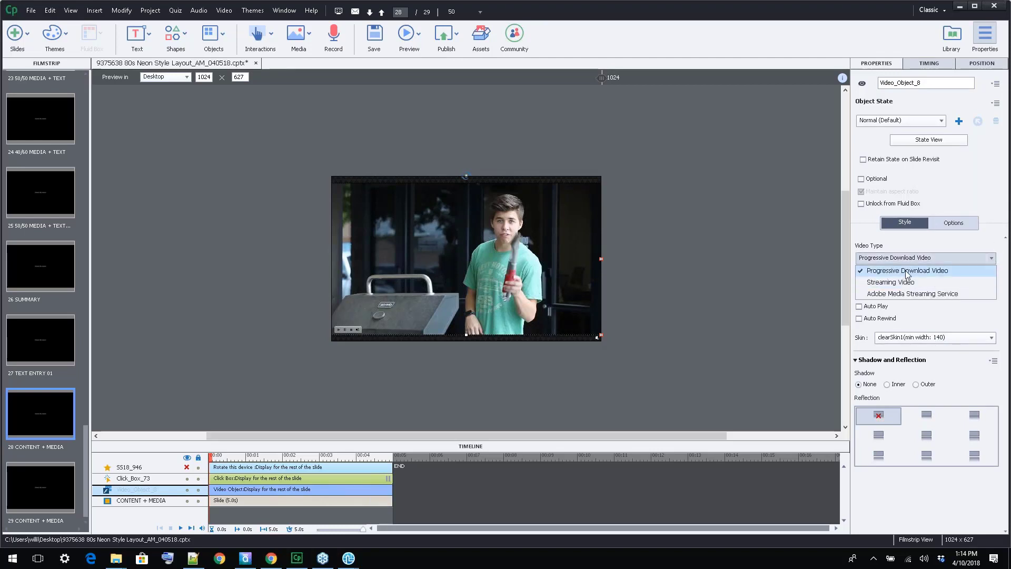
click(945, 326)
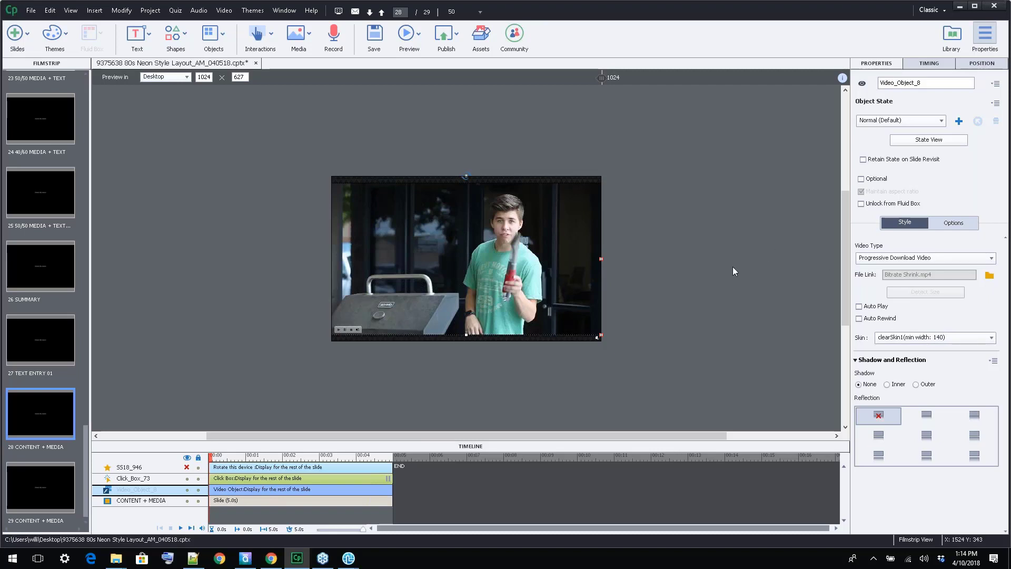
Insert the 1080pVideo file from the Desktop as an event video on slide 29 and place it in the slide's fluid box
click(45, 491)
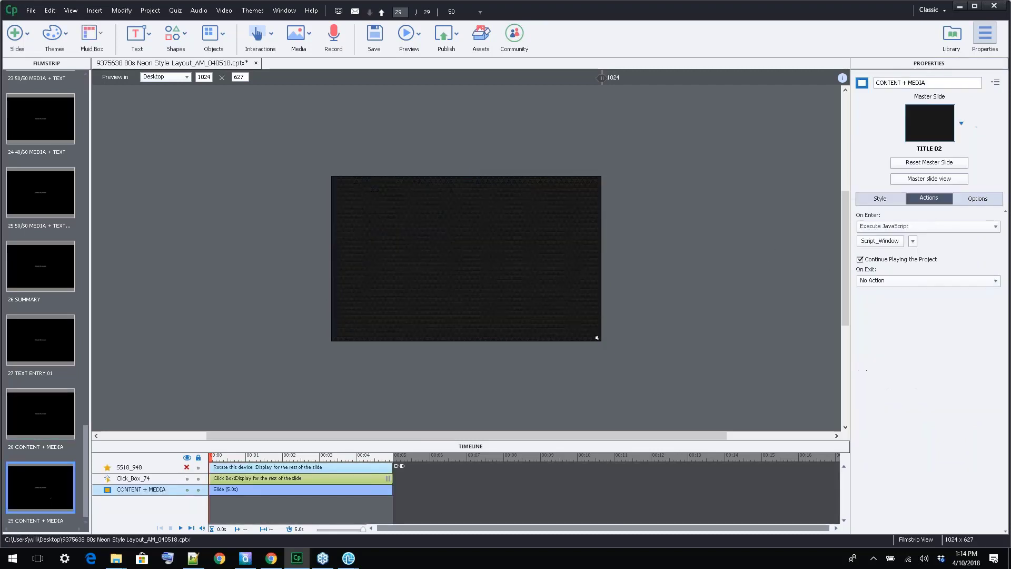
click(223, 11)
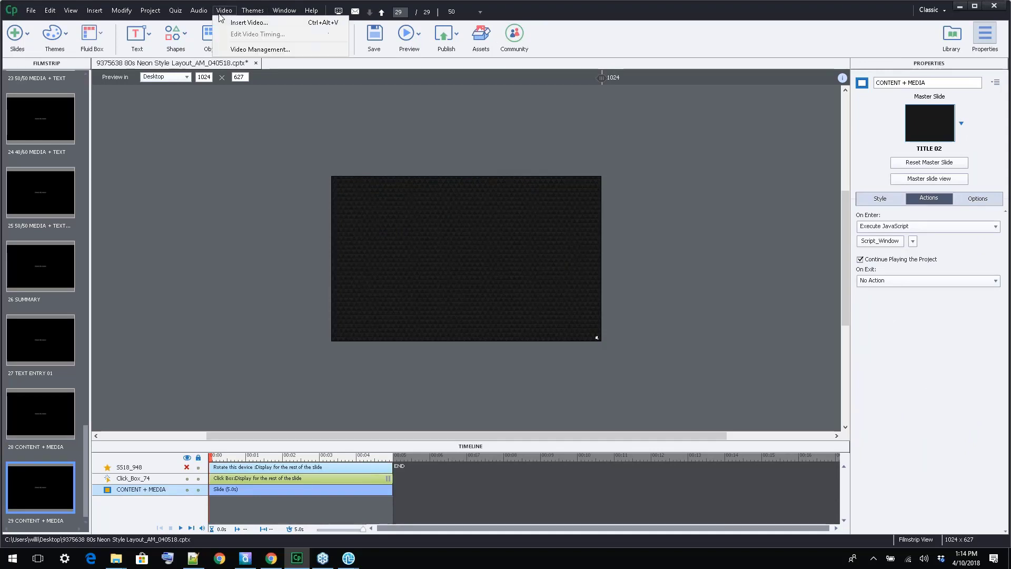
click(227, 23)
click(617, 255)
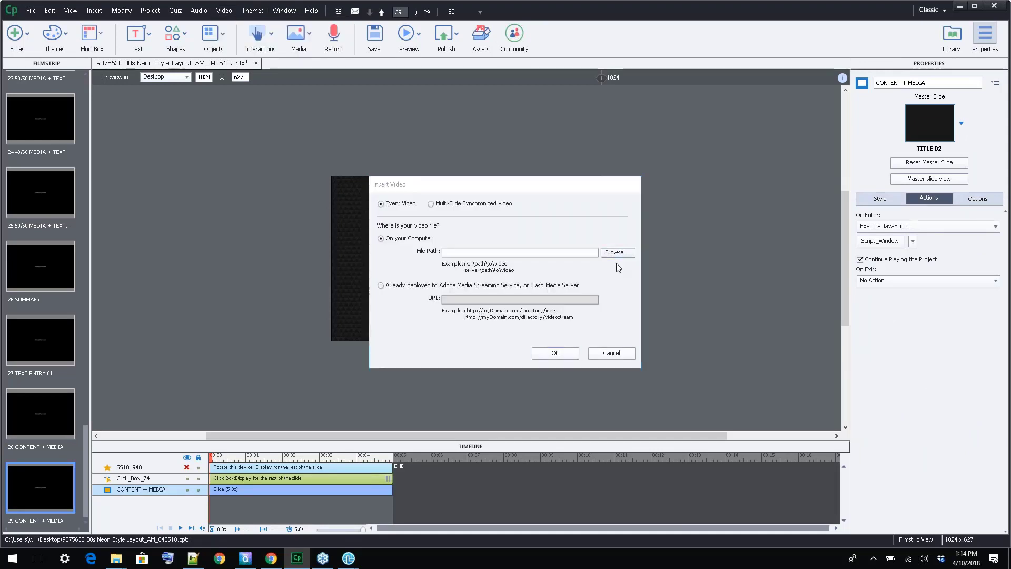
click(504, 333)
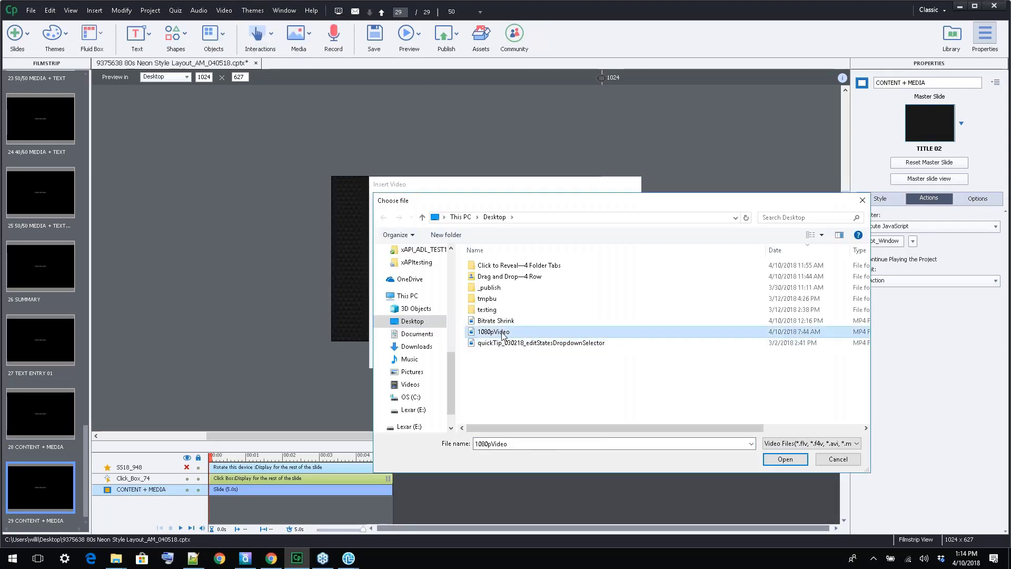
click(800, 461)
click(558, 357)
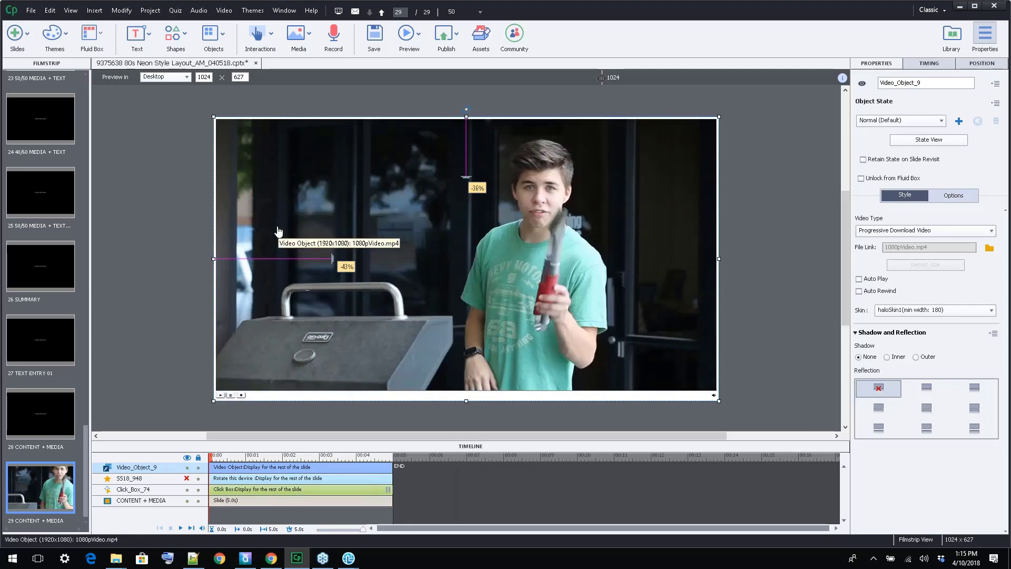
drag(225, 179, 395, 235)
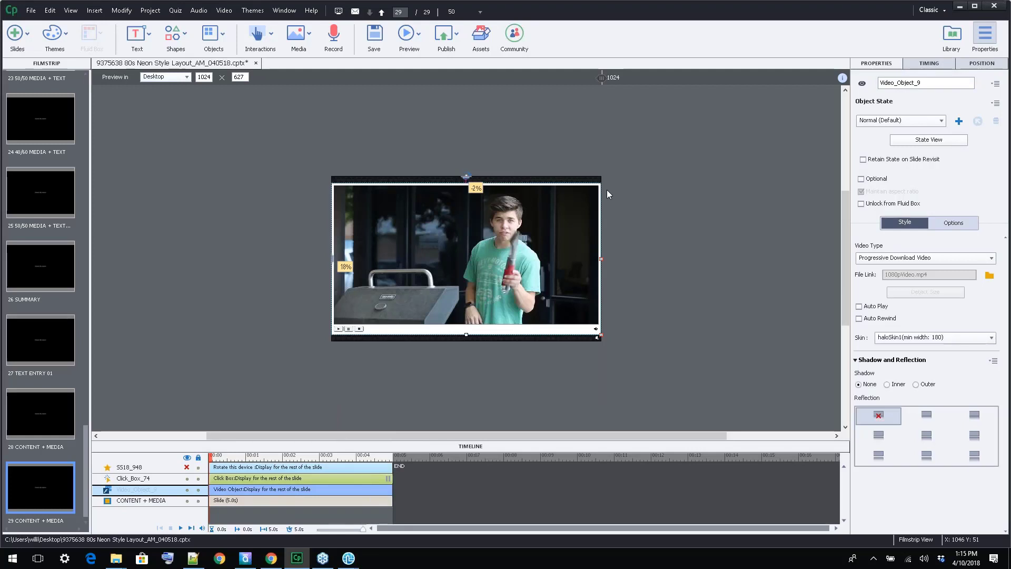
Publish the project for devices as HTML5 to the Desktop and view the published output in the browser
click(447, 36)
click(457, 63)
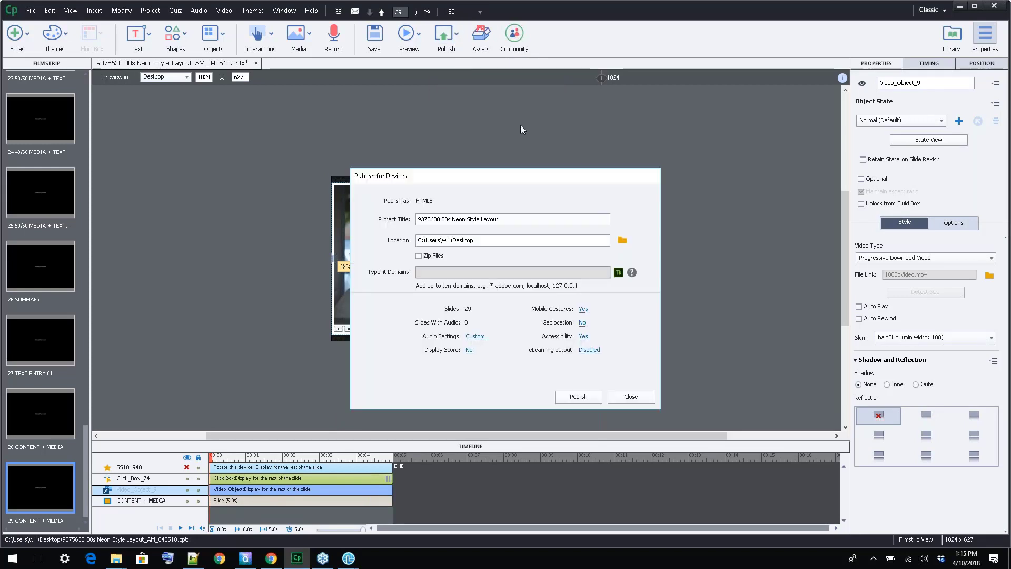
drag(541, 175, 556, 124)
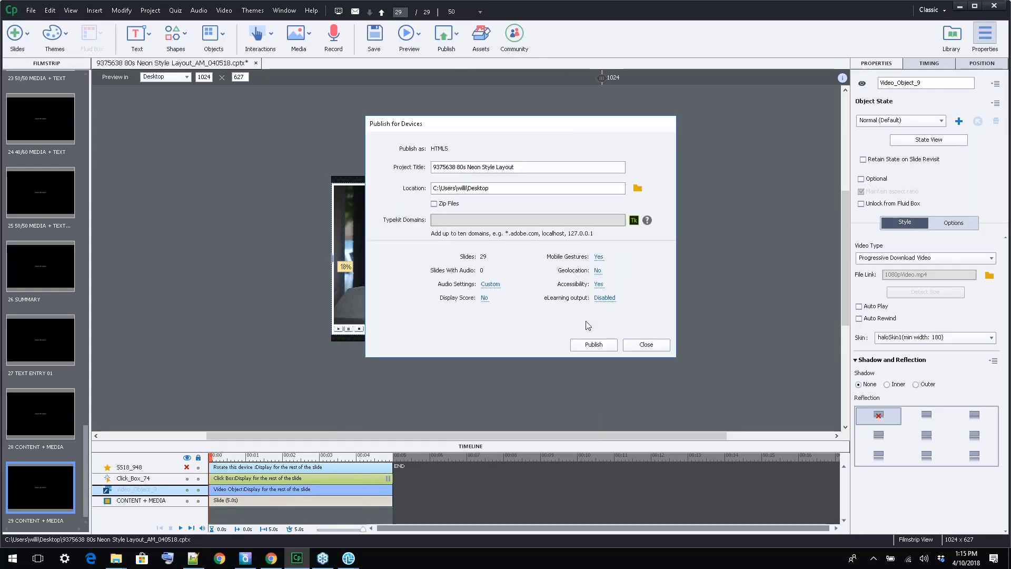
click(591, 345)
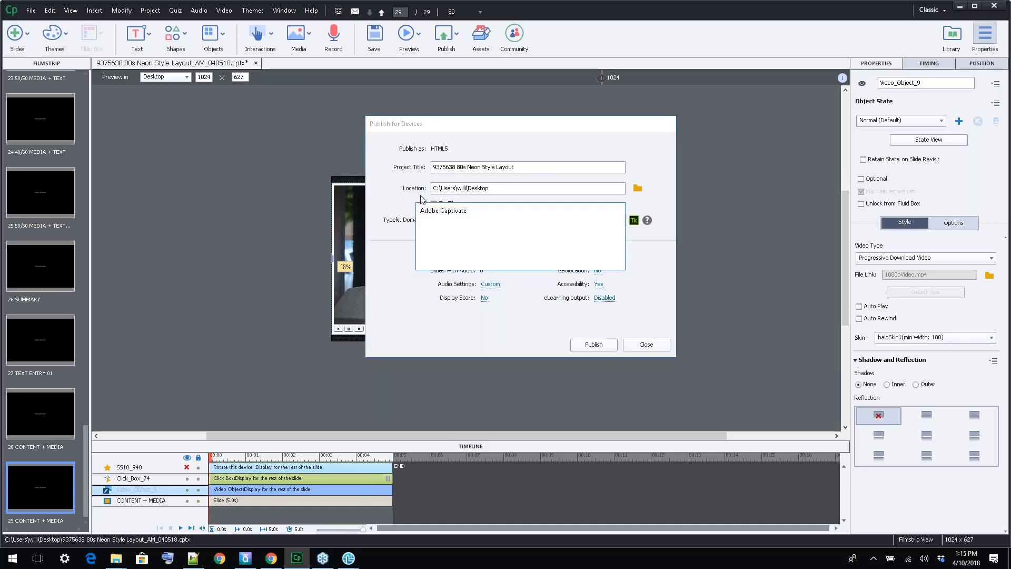
click(547, 255)
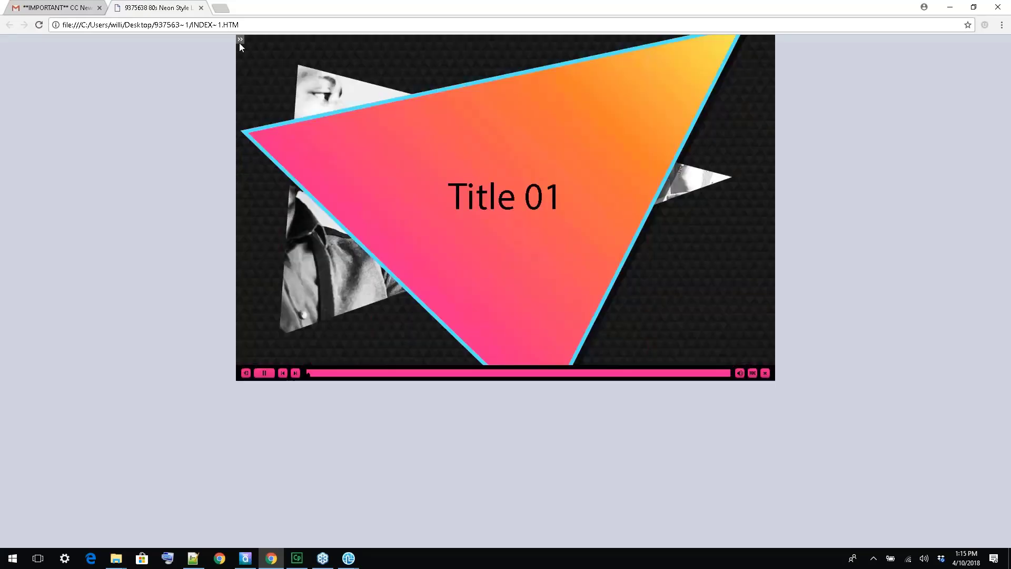
In the published course, go to the video slide after Text Entry 01, hide the table of contents and play the video
click(240, 40)
scroll(294, 283, down, 8)
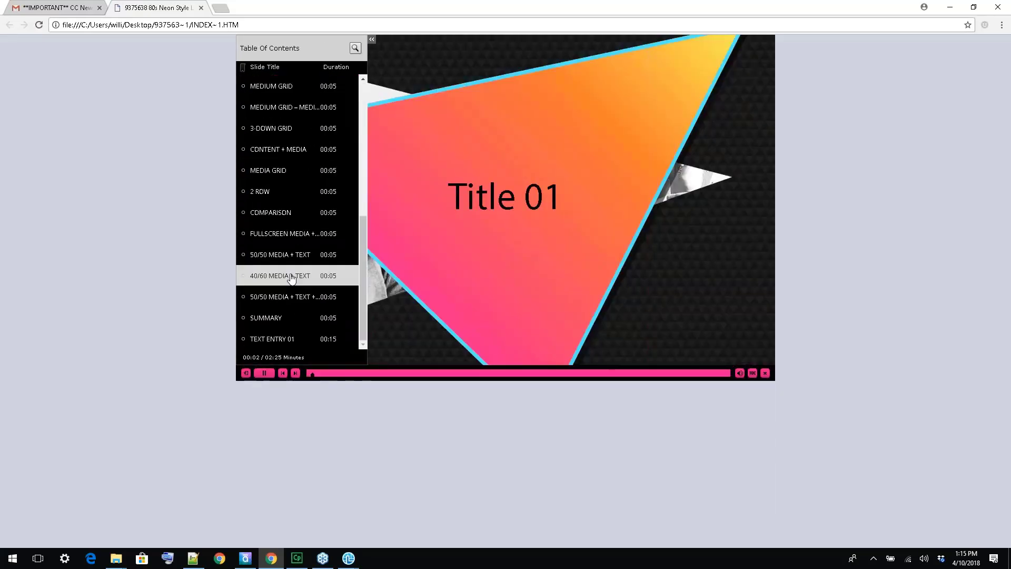
click(272, 340)
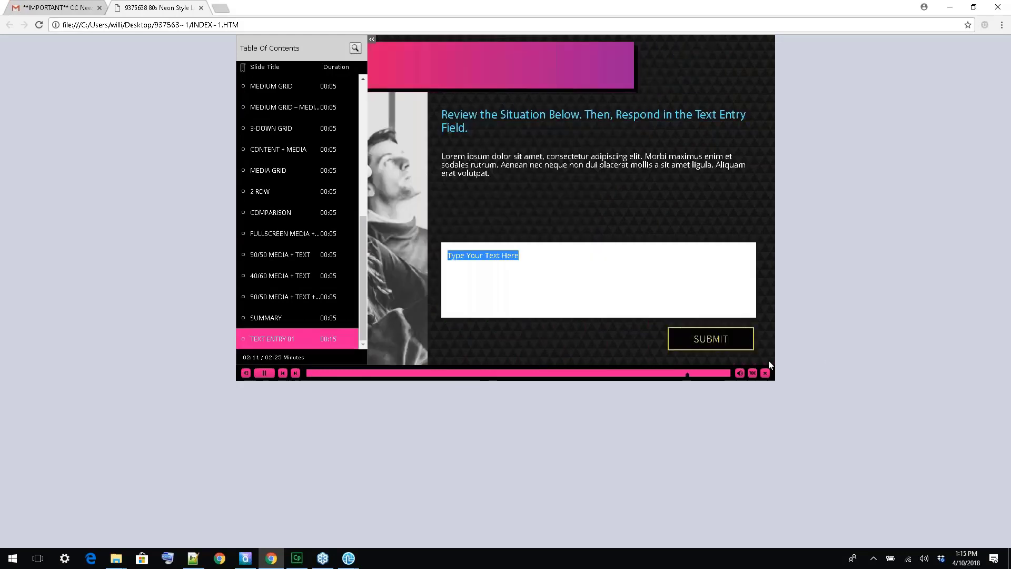
click(296, 373)
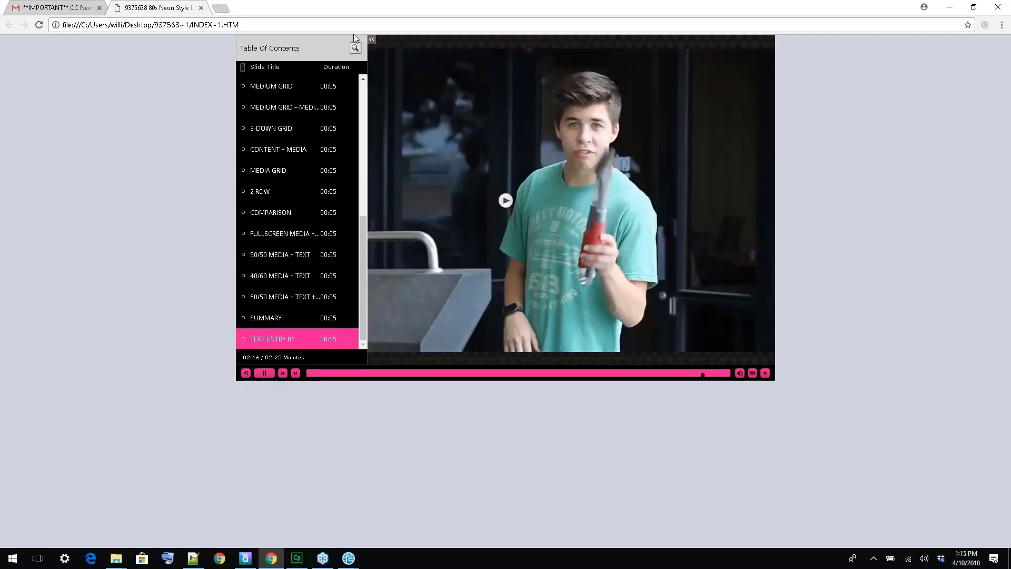
click(372, 39)
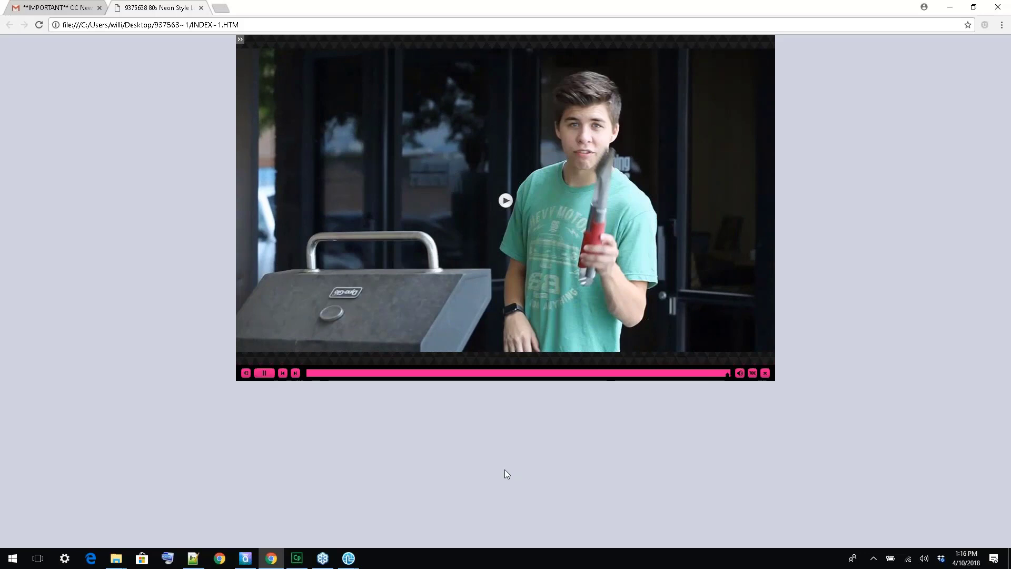
click(505, 201)
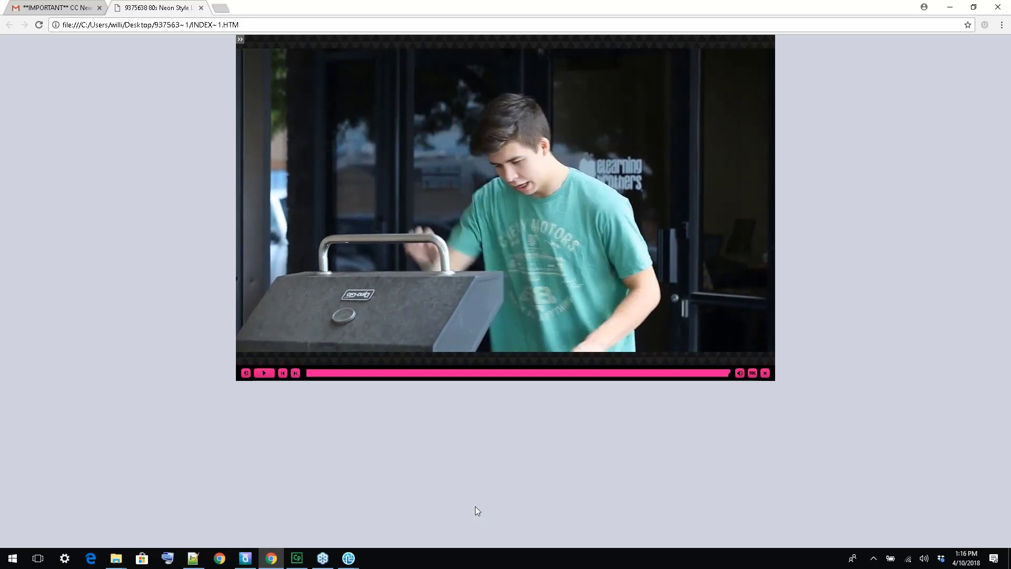
mouse_move(580, 191)
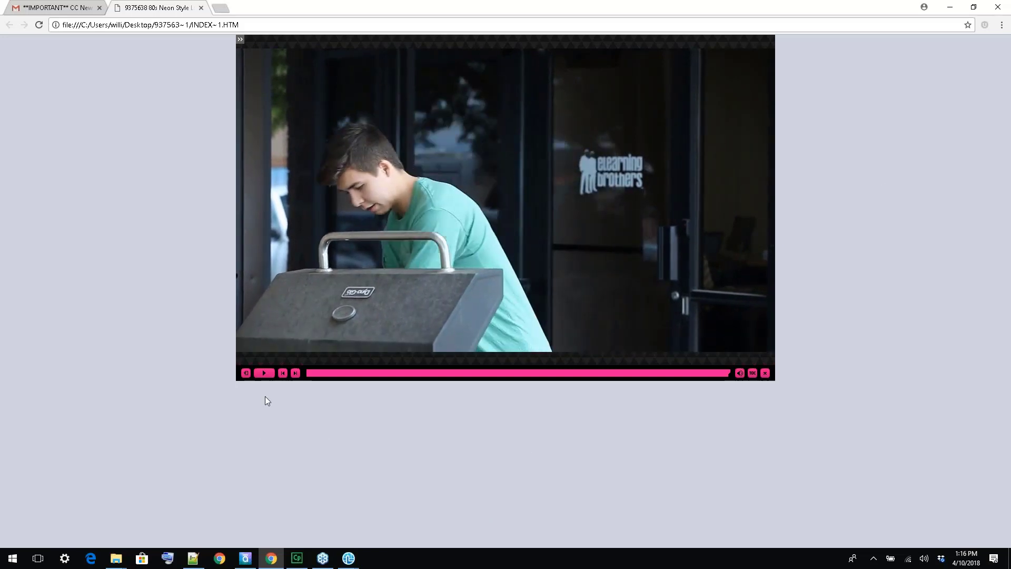
Go back to the preceding video slide in the published course and play its video
click(285, 372)
click(504, 202)
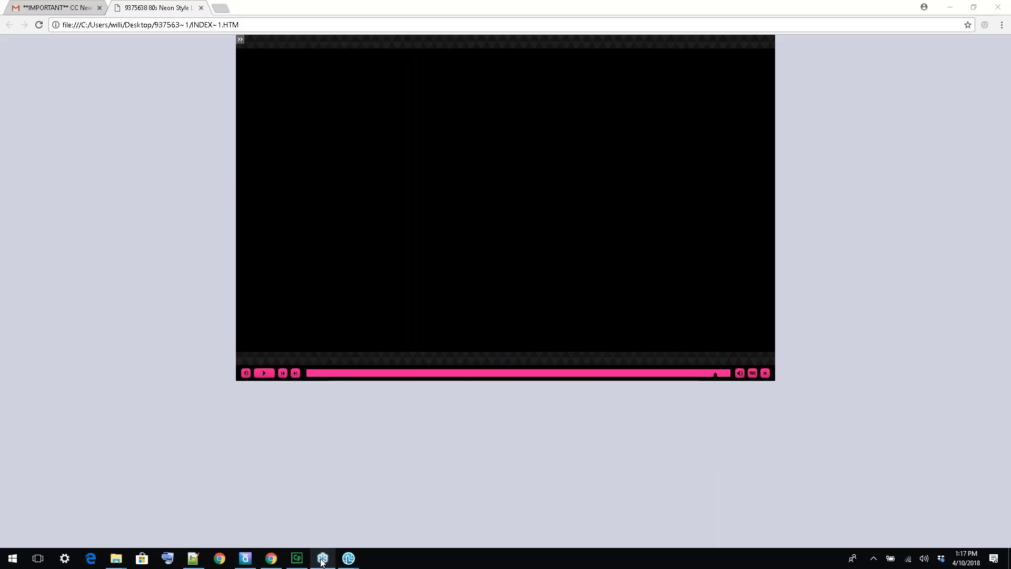
Switch to Captivate, deselect the video, and inspect the existing 9375638 80s Neon Style Layout zip file on the Desktop in File Explorer
click(301, 559)
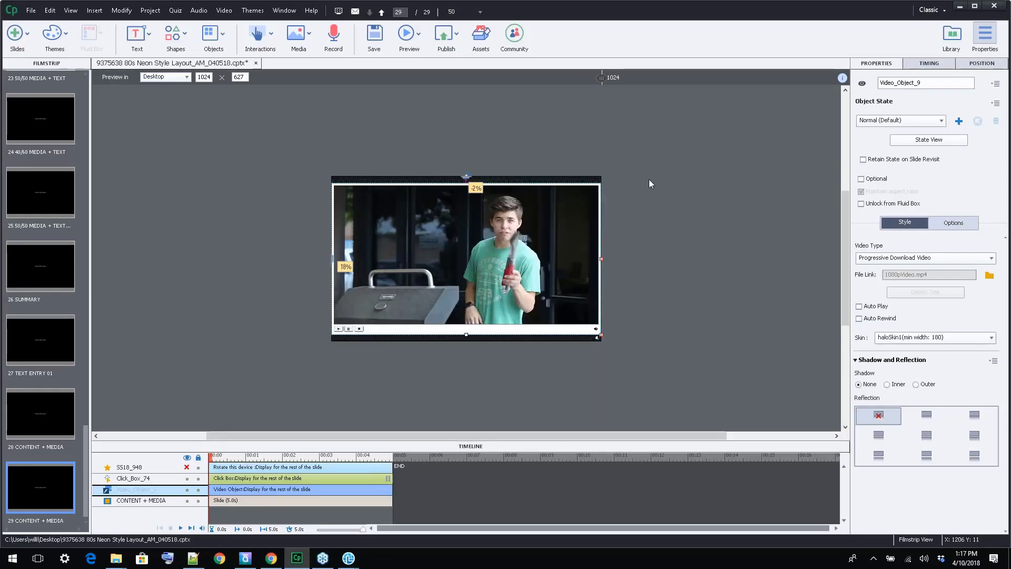
click(647, 166)
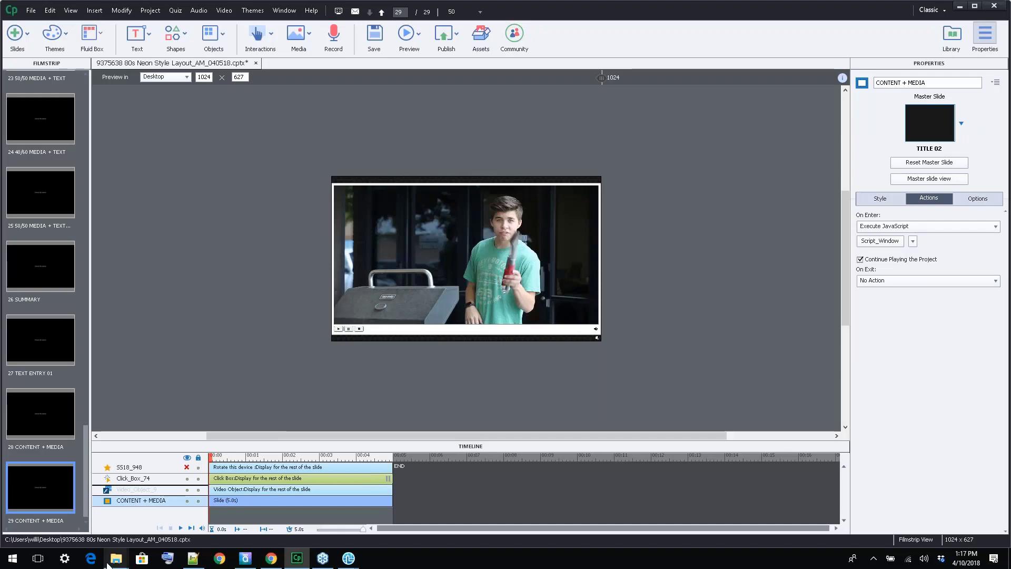
mouse_move(116, 557)
click(113, 533)
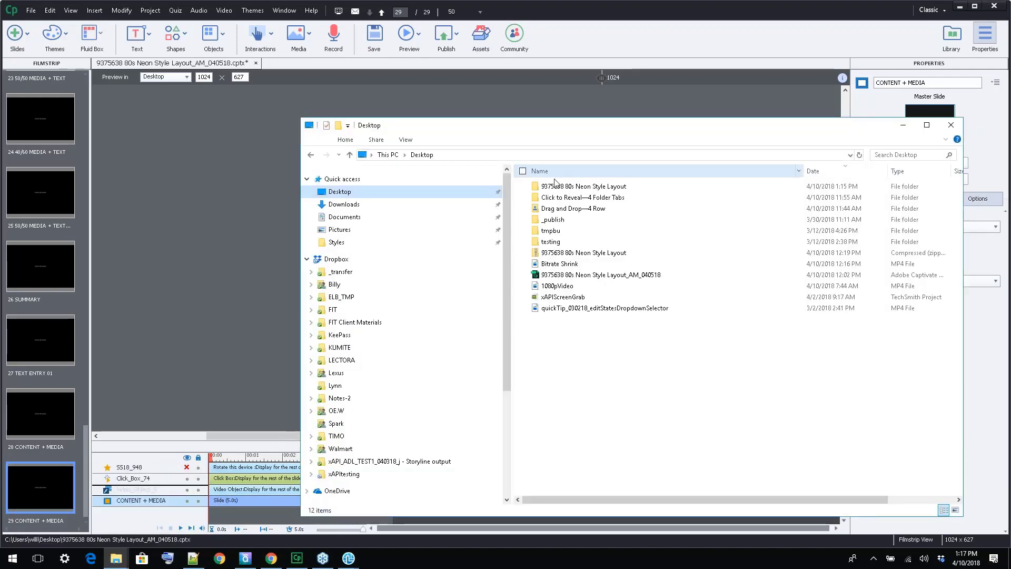
click(583, 257)
drag(721, 125, 477, 133)
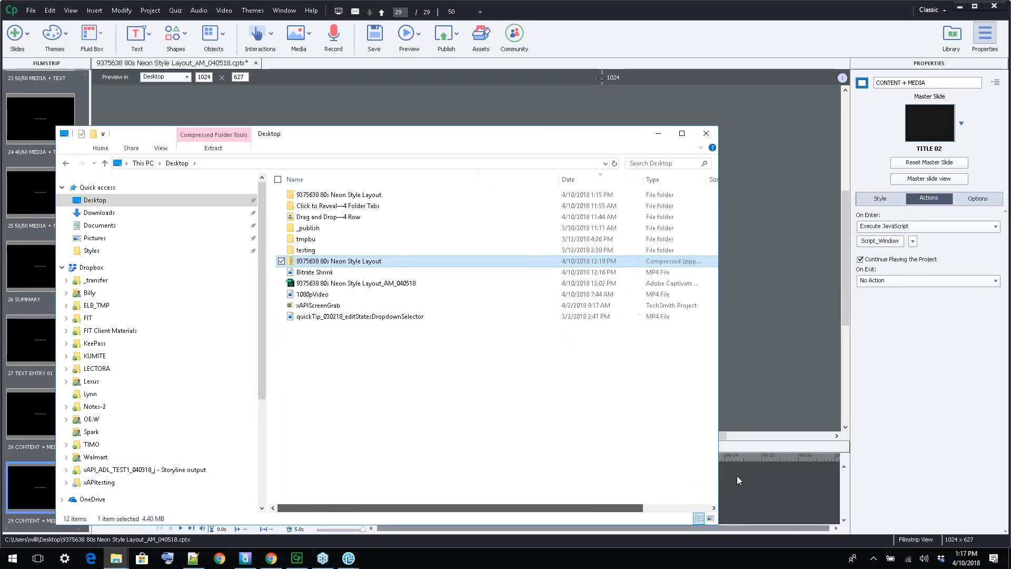
scroll(674, 487, right, 3)
scroll(621, 495, left, 3)
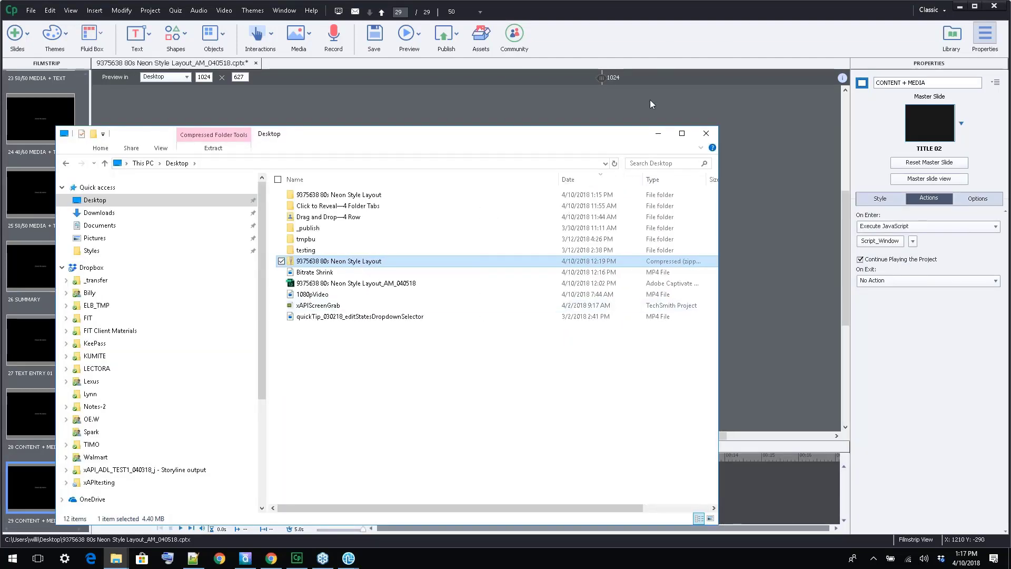
click(658, 133)
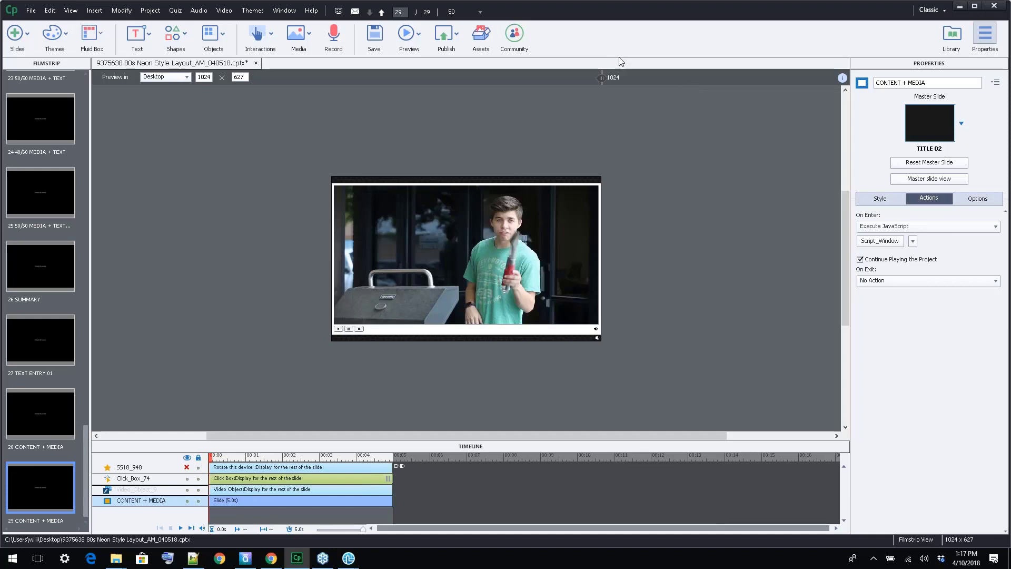
Publish the project for devices as zipped HTML5 output to the Desktop, overwriting the existing file
click(449, 38)
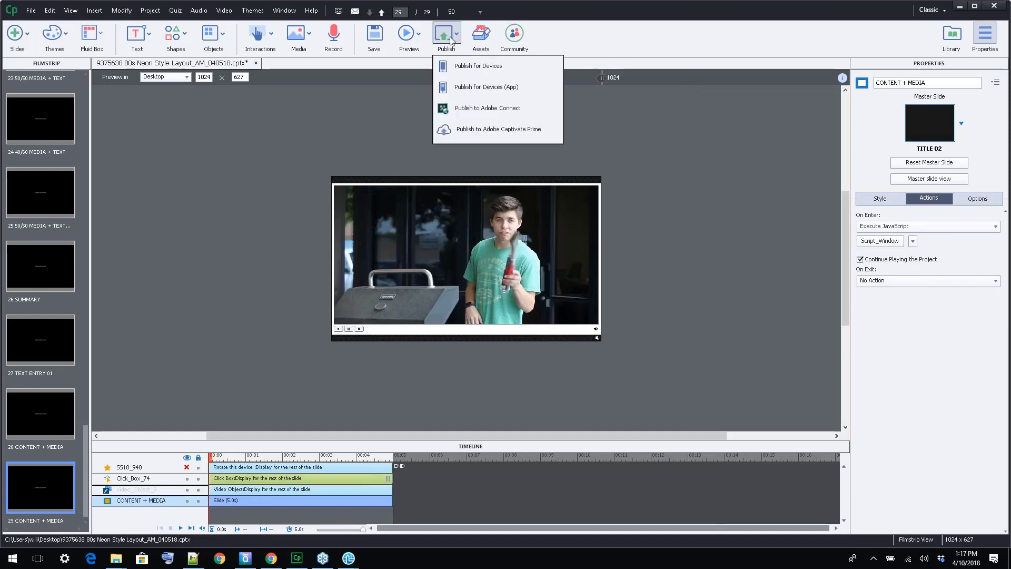
click(466, 66)
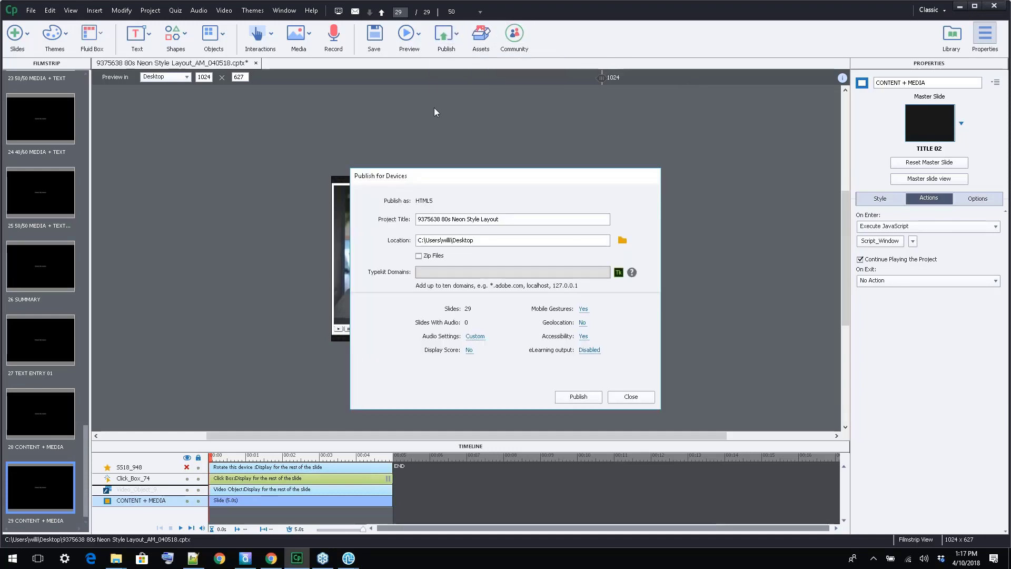
click(419, 256)
click(591, 400)
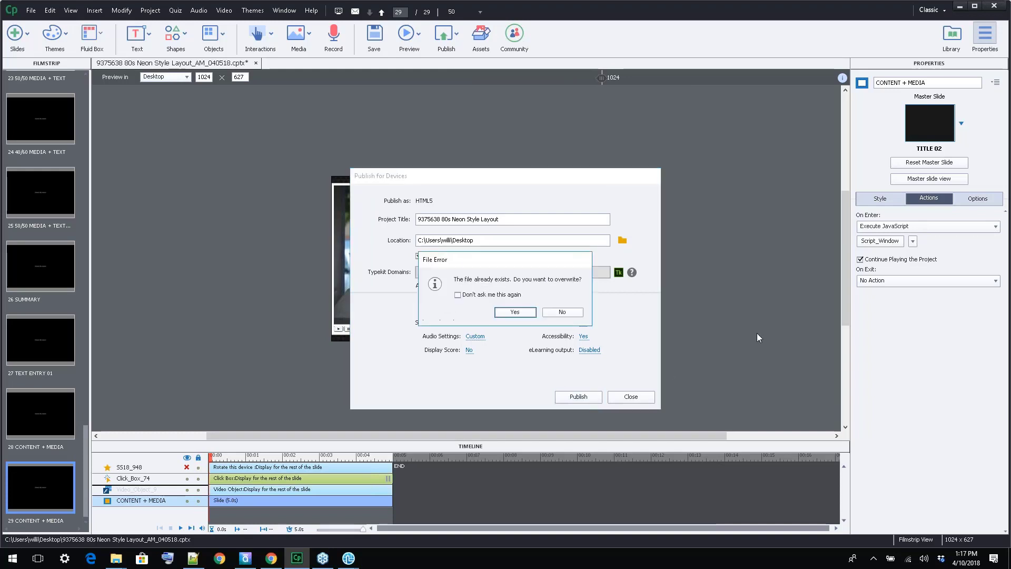
click(517, 312)
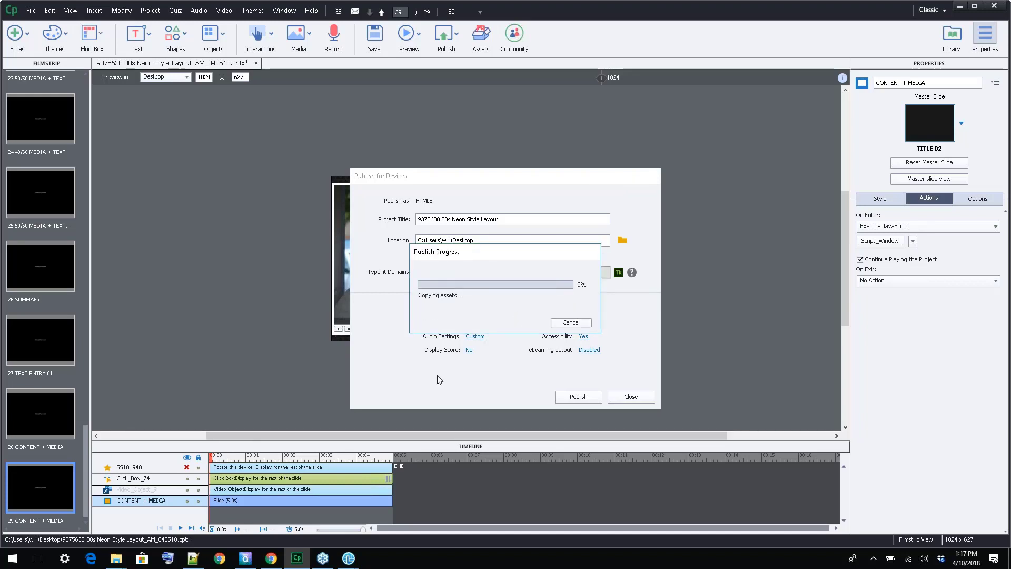
Switch to the Desktop folder in File Explorer to check the published zip file
mouse_move(114, 561)
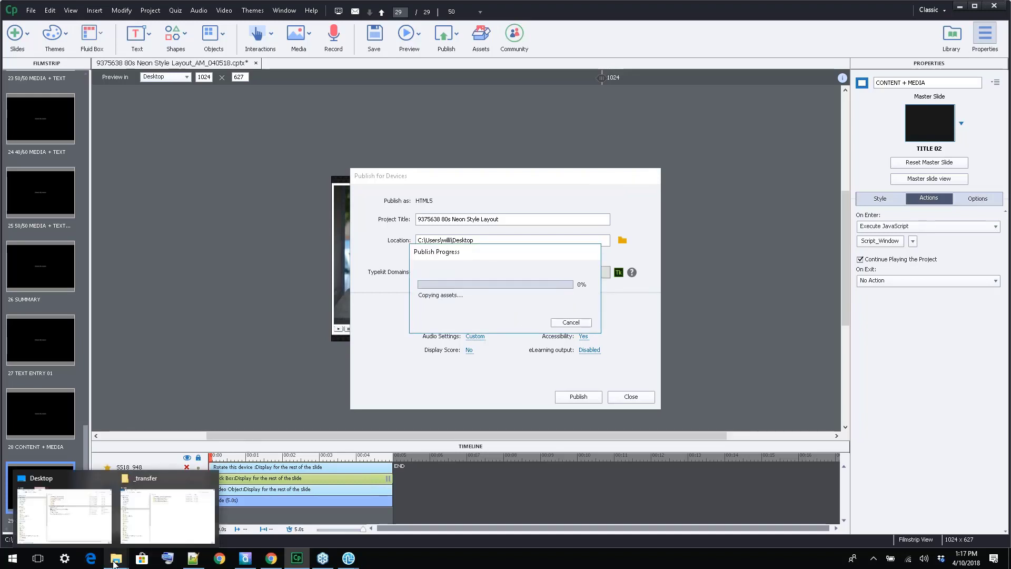
click(87, 535)
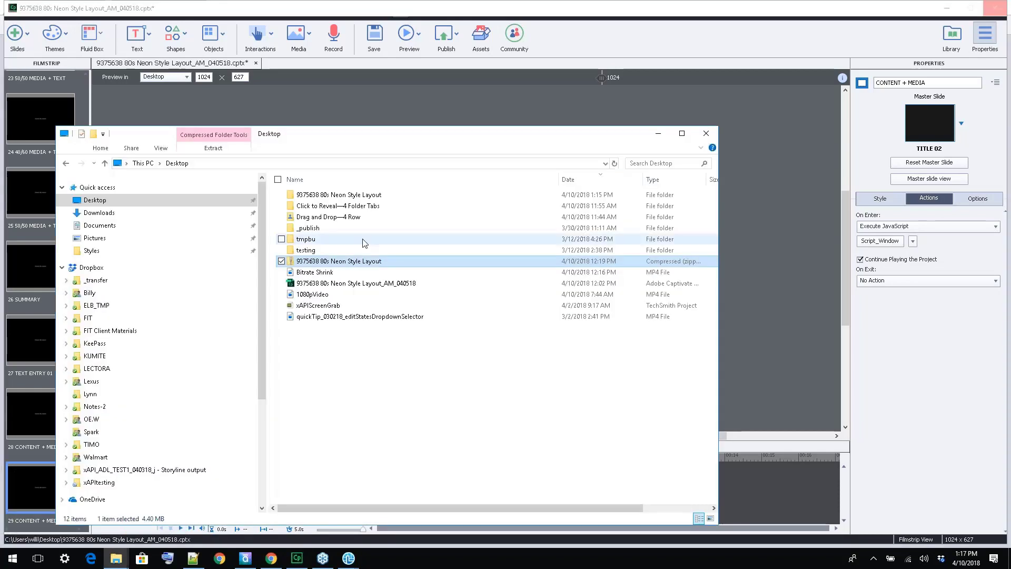